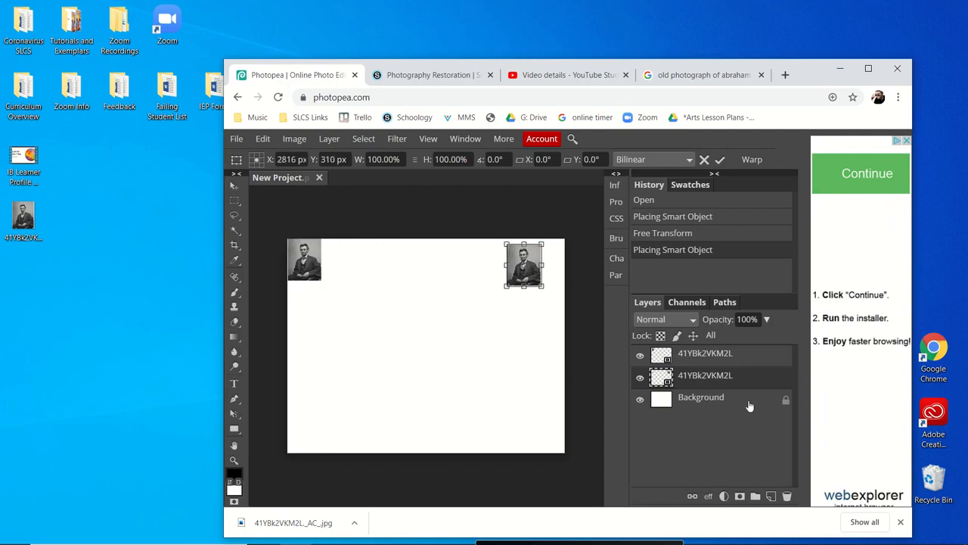
# Move the second portrait to the canvas's upper-right corner and scale both portraits to about 400% so they fill the width side by side
pyautogui.click(868, 68)
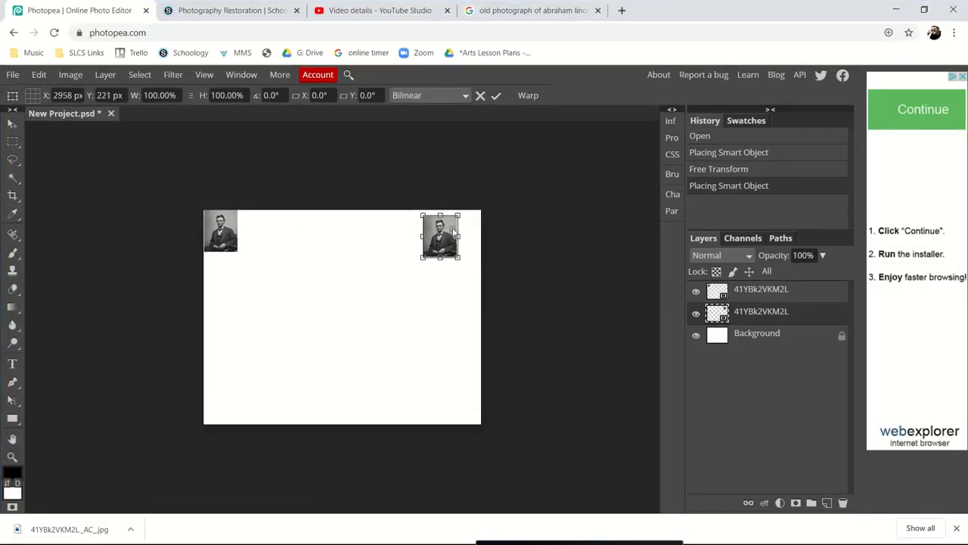
pyautogui.moveTo(440, 236); pyautogui.dragTo(465, 236)
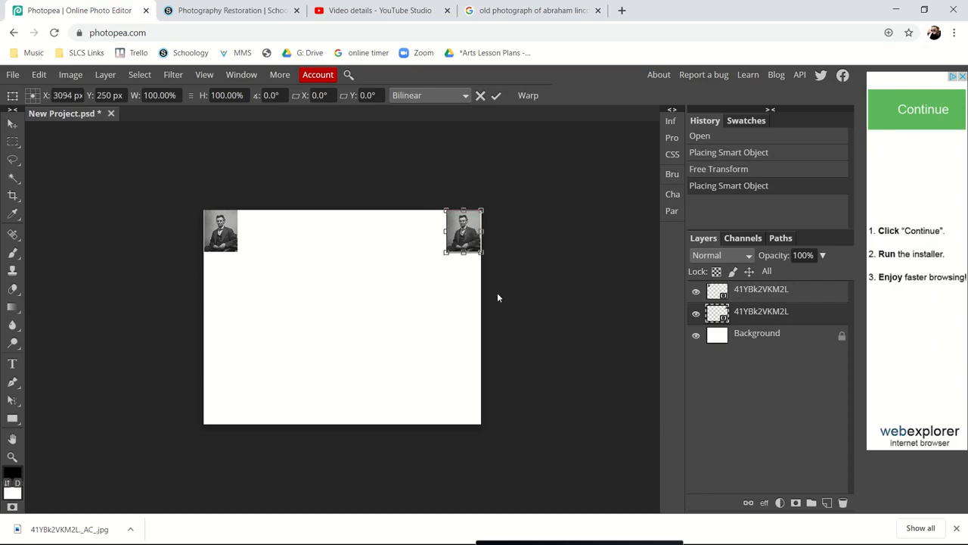
pyautogui.click(746, 299)
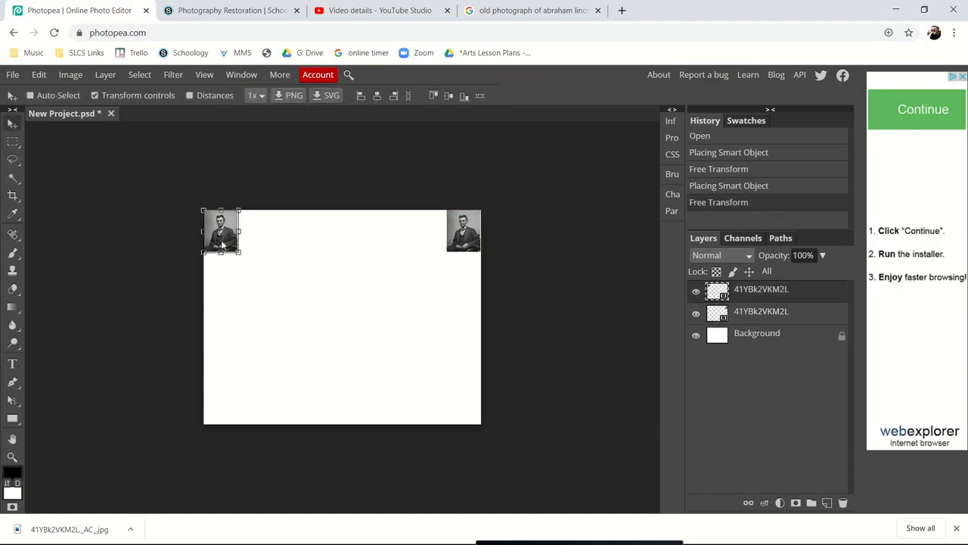
pyautogui.moveTo(237, 250); pyautogui.dragTo(342, 379)
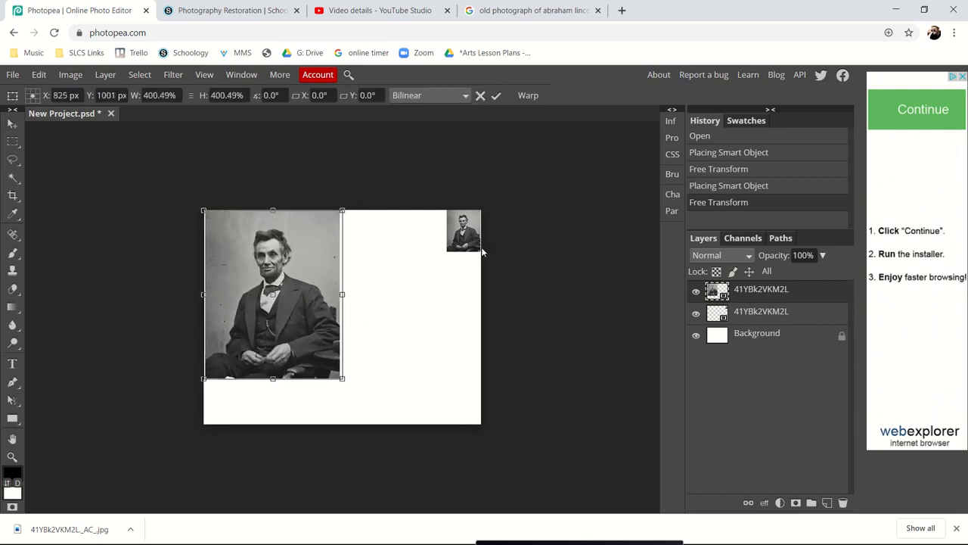
pyautogui.click(463, 231)
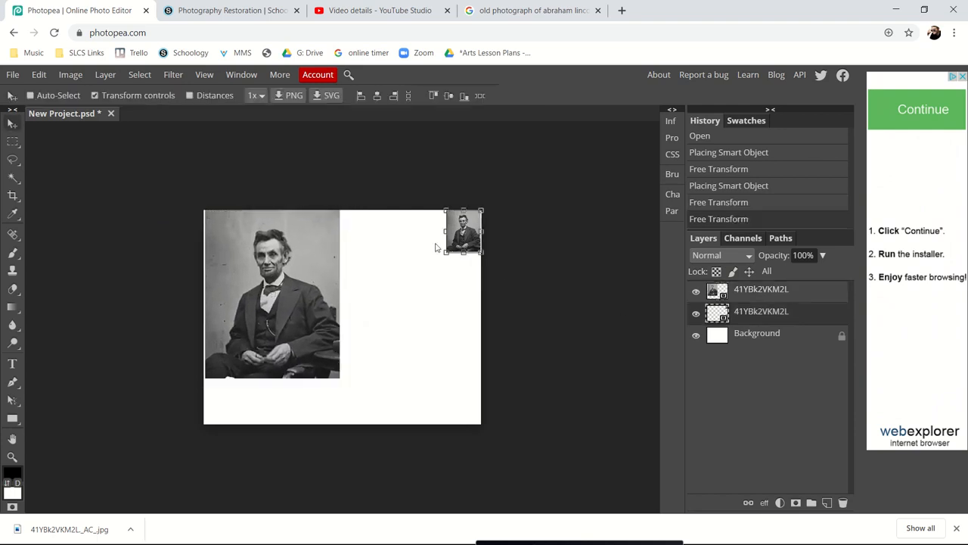
pyautogui.moveTo(444, 251); pyautogui.dragTo(344, 338)
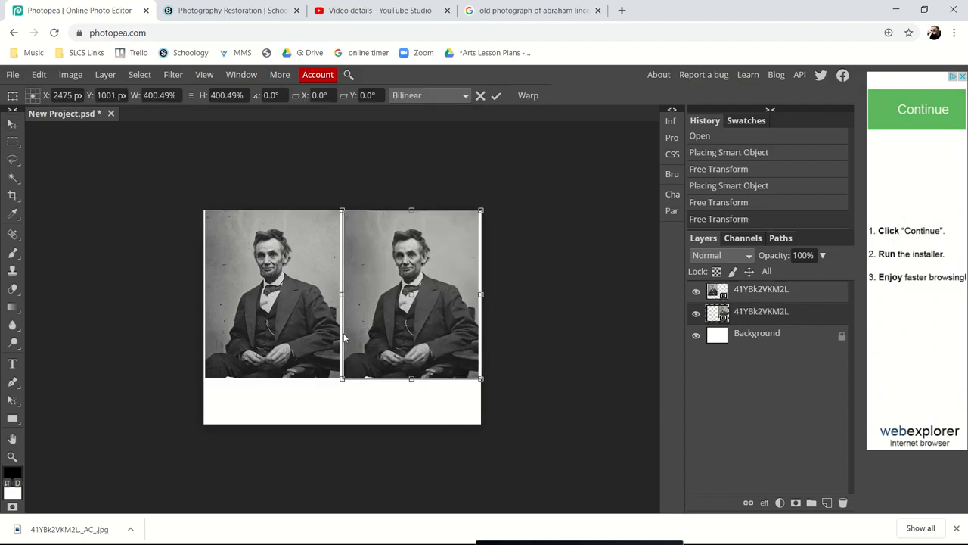
# Move both portraits down together so they sit vertically centred on the white canvas
pyautogui.click(784, 316)
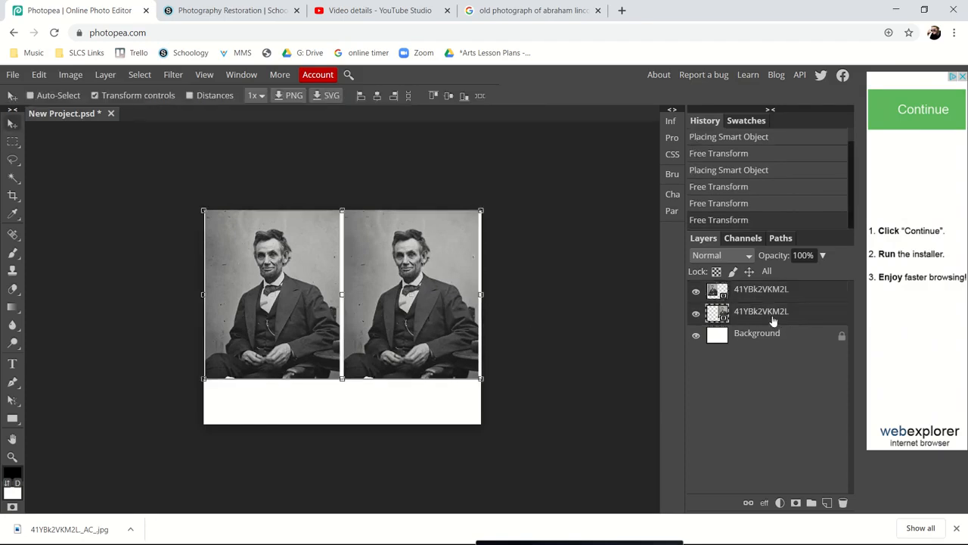
pyautogui.click(760, 300)
pyautogui.click(772, 315)
pyautogui.moveTo(405, 292); pyautogui.dragTo(405, 314)
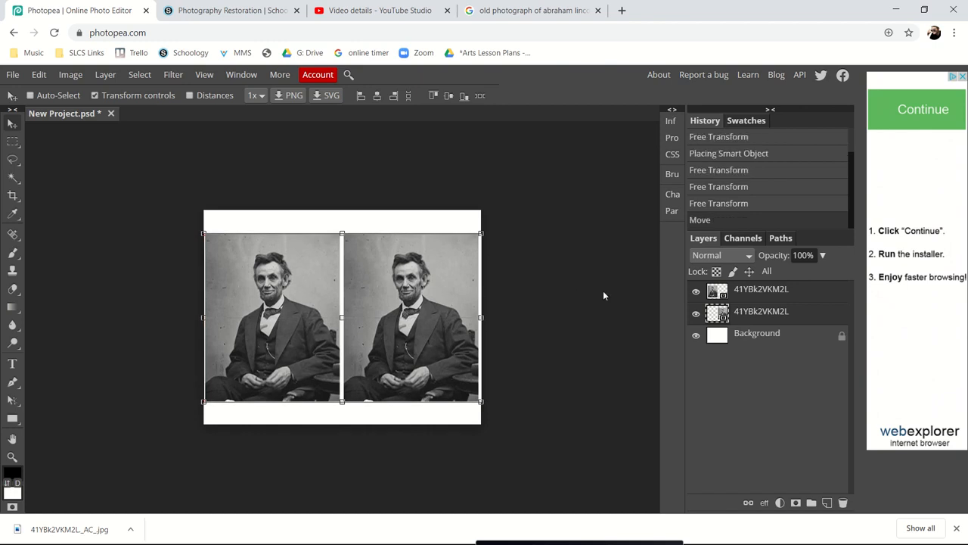
# Add a new empty layer above both portrait layers
pyautogui.click(779, 340)
pyautogui.click(757, 301)
pyautogui.click(755, 312)
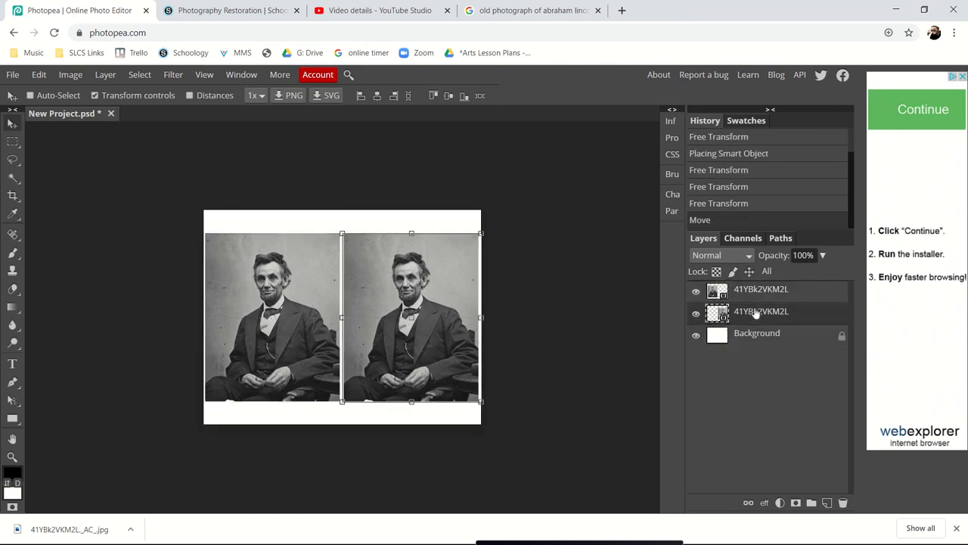
pyautogui.click(754, 299)
pyautogui.click(749, 315)
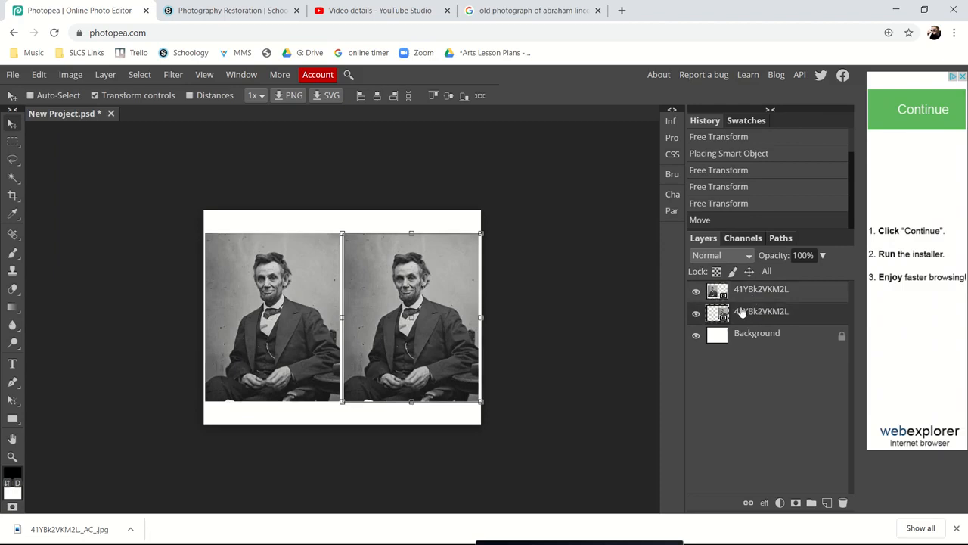
pyautogui.click(804, 297)
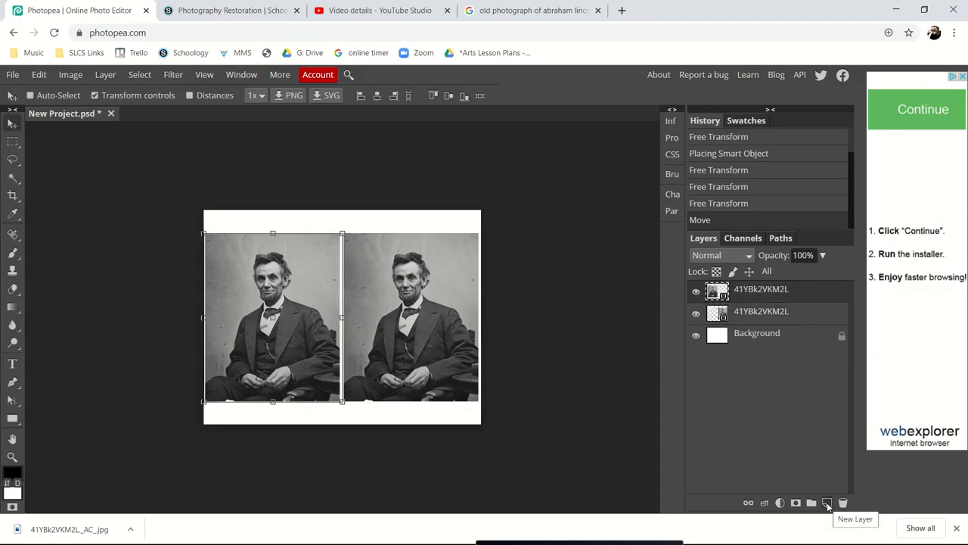
pyautogui.click(828, 505)
pyautogui.click(956, 528)
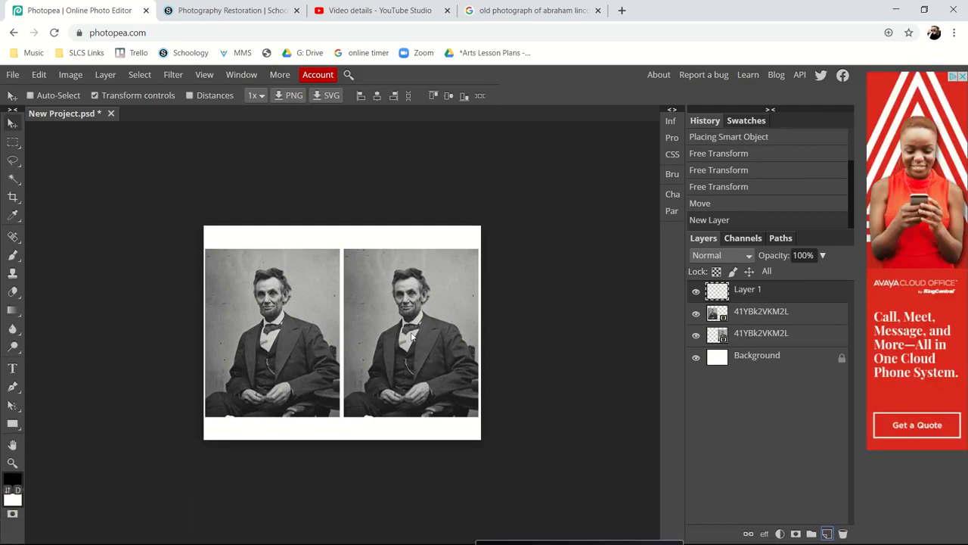
# Choose the Brush Tool and set the foreground colour to the muted red c05e5e
pyautogui.hotkey('ctrl', '+')
pyautogui.hotkey('ctrl', '+')
pyautogui.hotkey('ctrl', '-')
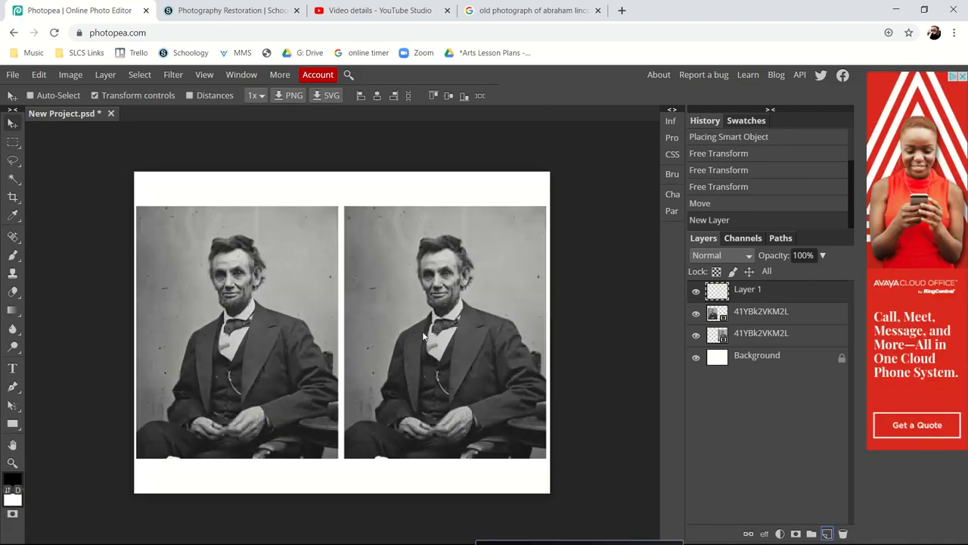
pyautogui.hotkey('ctrl', '+')
pyautogui.moveTo(422, 331); pyautogui.dragTo(372, 320)
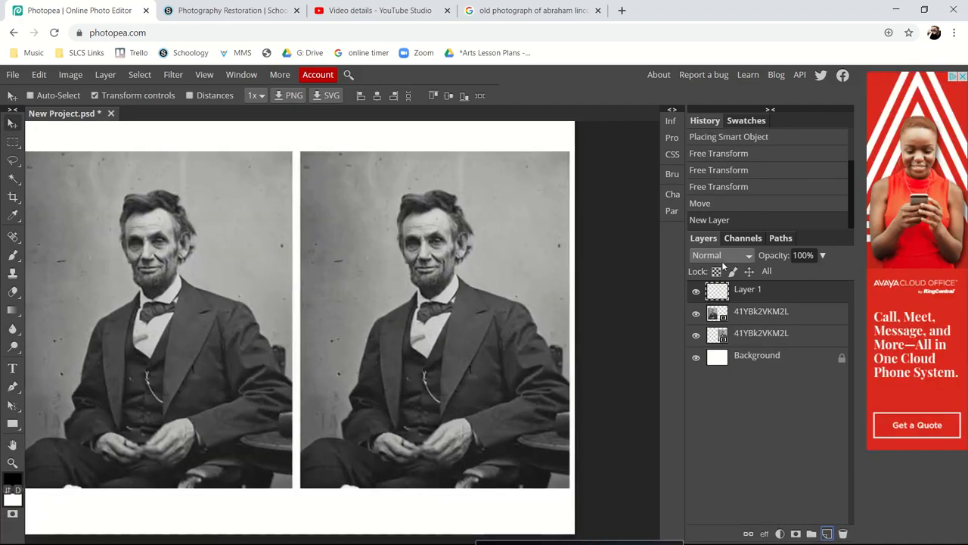
pyautogui.click(14, 254)
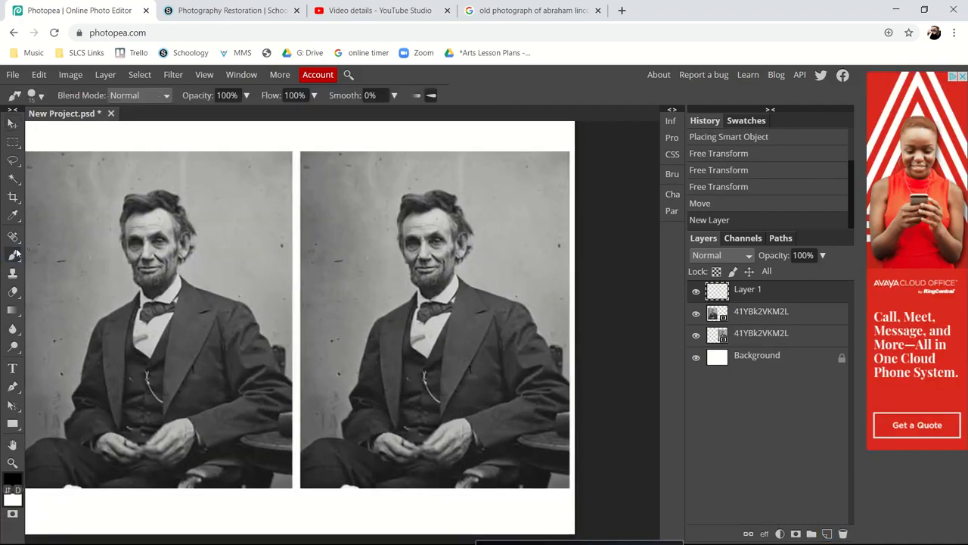
pyautogui.rightClick(15, 254)
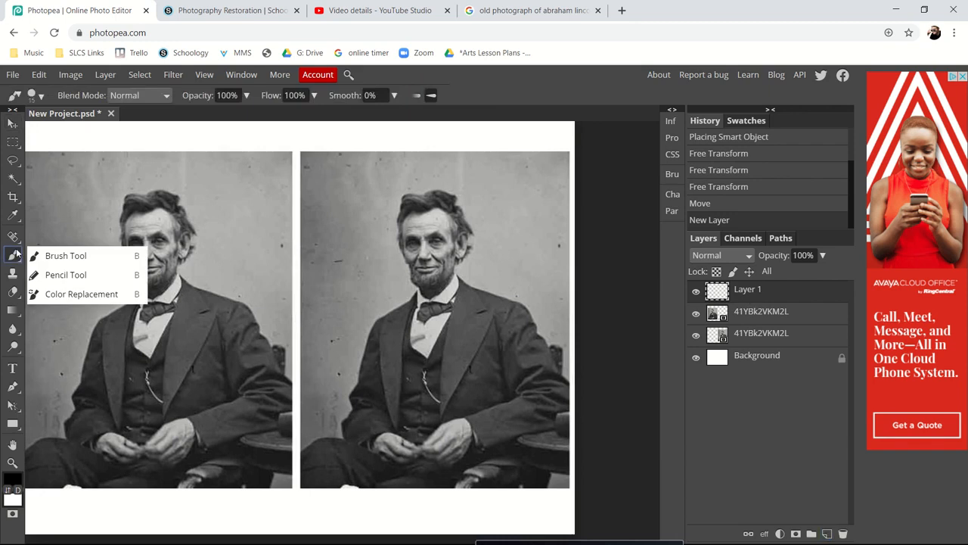
pyautogui.click(65, 257)
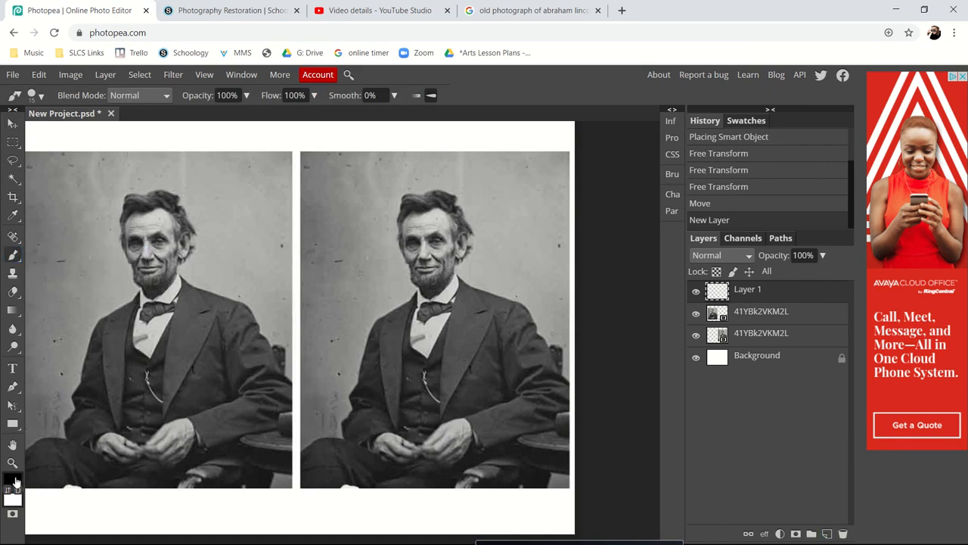
pyautogui.click(12, 480)
pyautogui.click(185, 230)
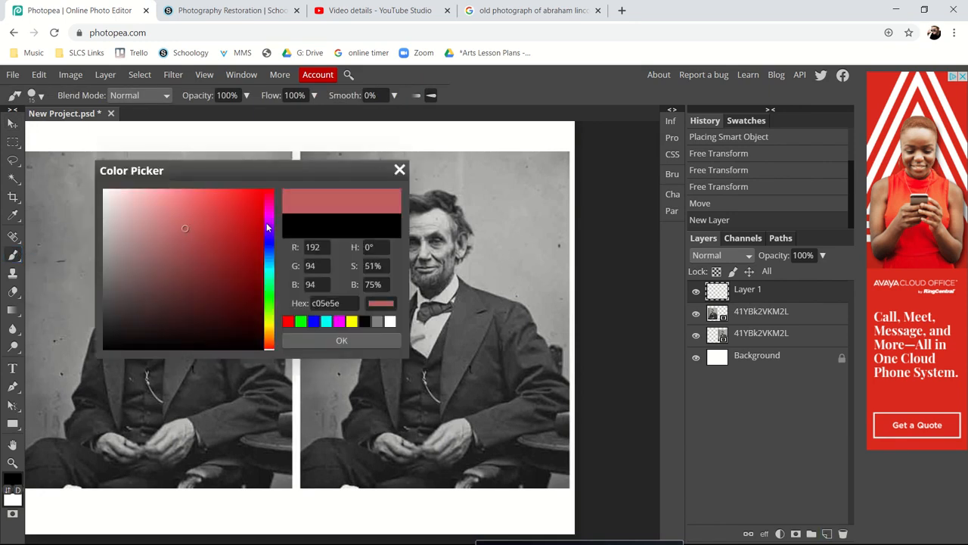
pyautogui.click(357, 341)
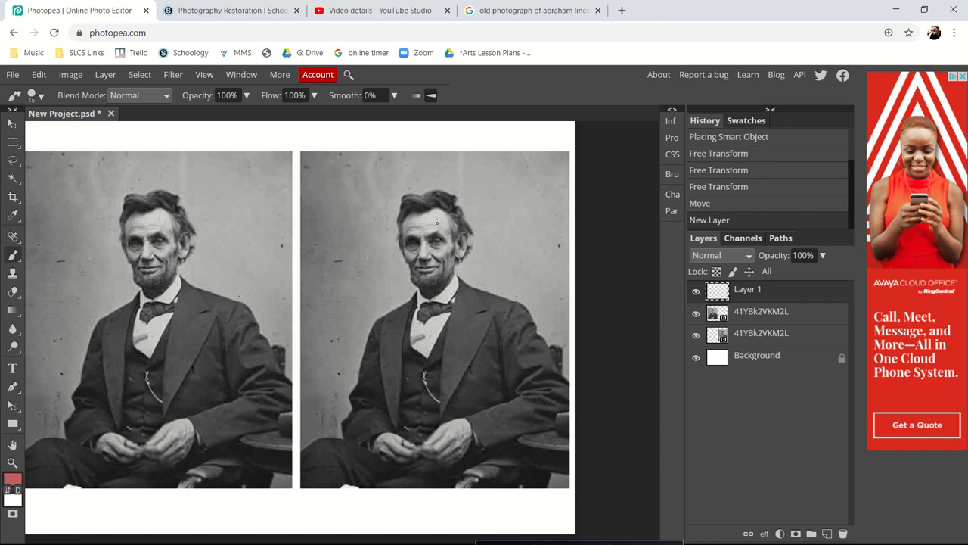
# Set the brush size to 95 px and paint a red patch across the right portrait's forehead on Layer 1
pyautogui.hotkey('ctrl', '+')
pyautogui.hotkey('ctrl', '+')
pyautogui.hotkey('ctrl', '+')
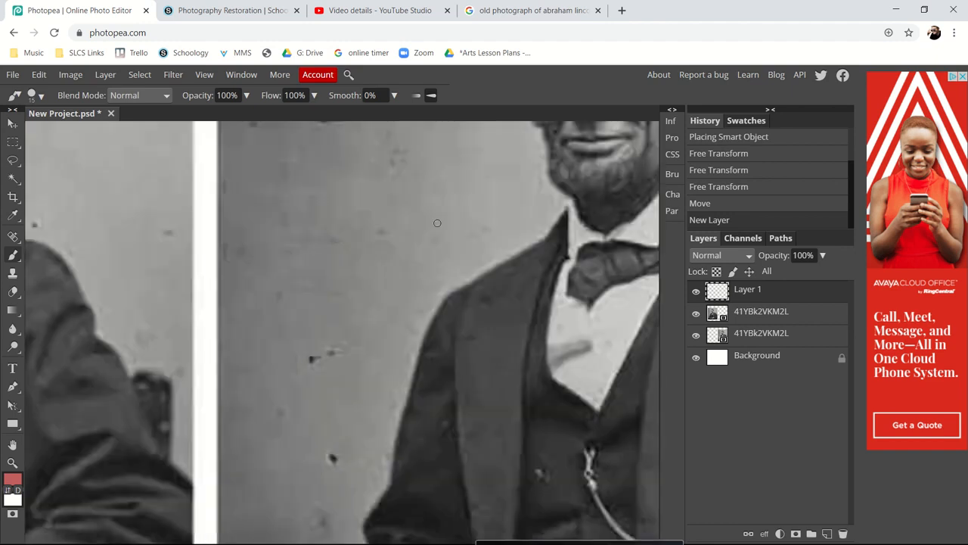
pyautogui.hscroll(3, 438, 223)
pyautogui.scroll(4, 438, 223)
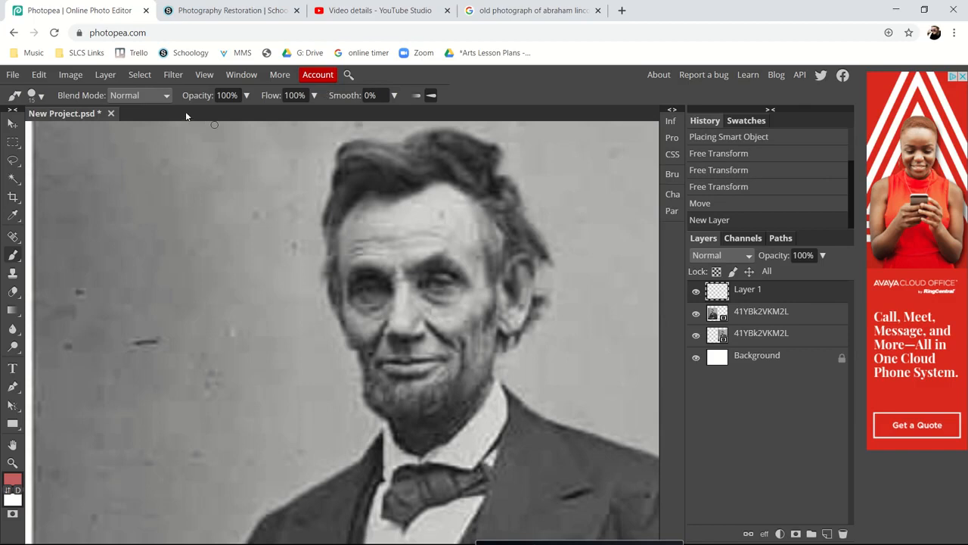
pyautogui.click(31, 95)
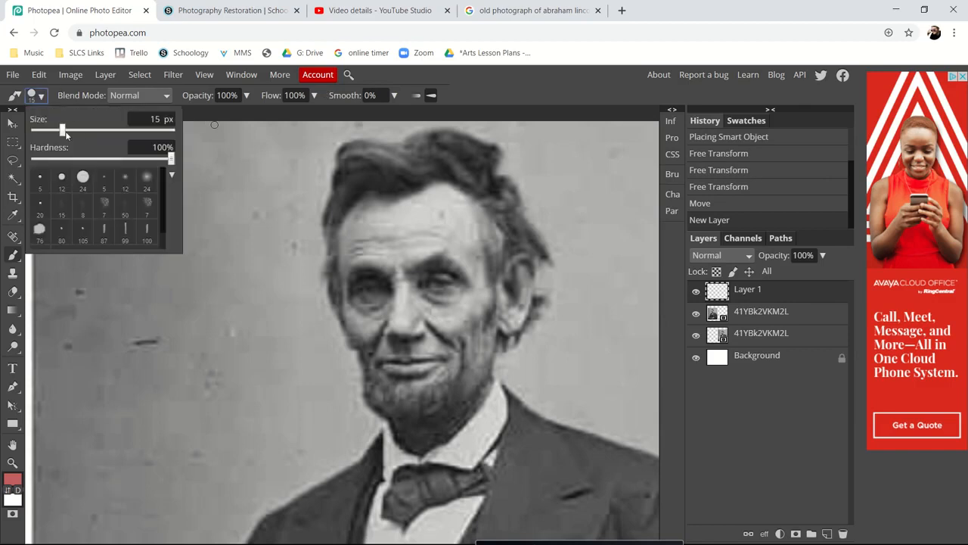
pyautogui.moveTo(66, 132); pyautogui.dragTo(93, 133)
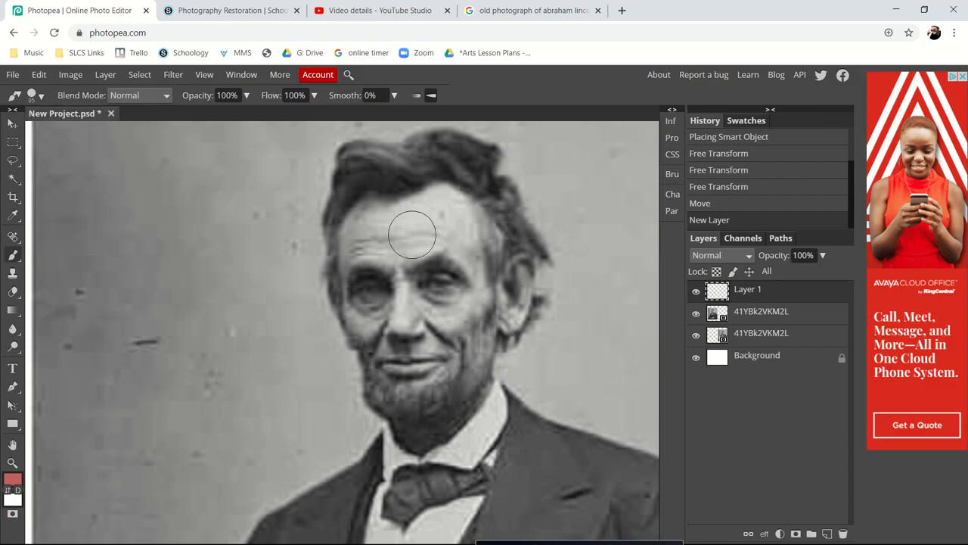
pyautogui.moveTo(416, 227)
pyautogui.mouseDown()
pyautogui.moveTo(364, 236)
pyautogui.moveTo(425, 230)
pyautogui.mouseUp()
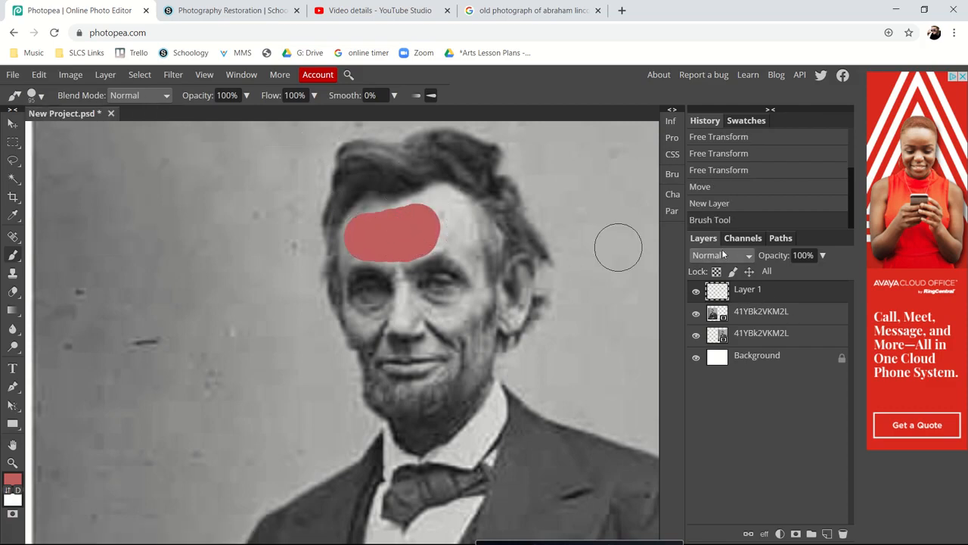
# Set Layer 1's blend mode to Color
pyautogui.click(723, 255)
pyautogui.scroll(-3, 719, 375)
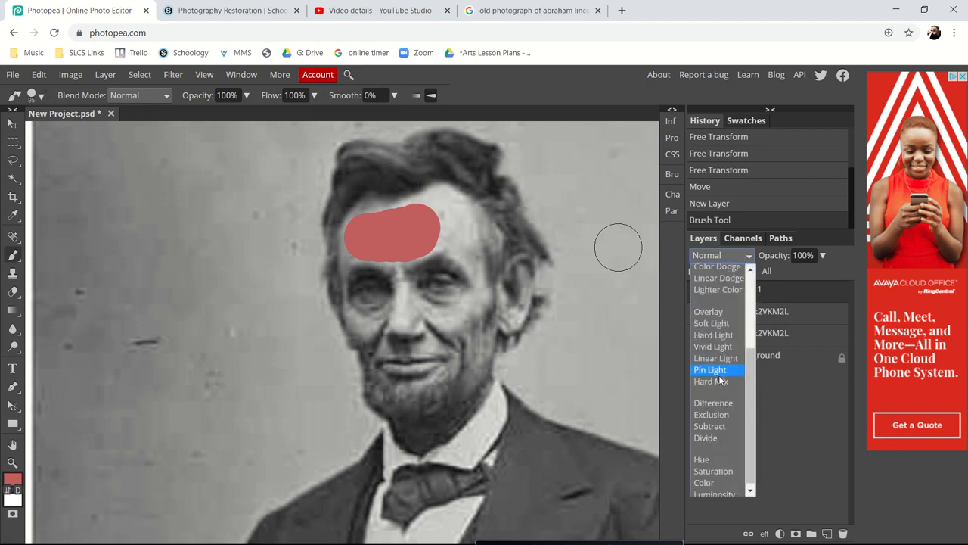
pyautogui.click(725, 479)
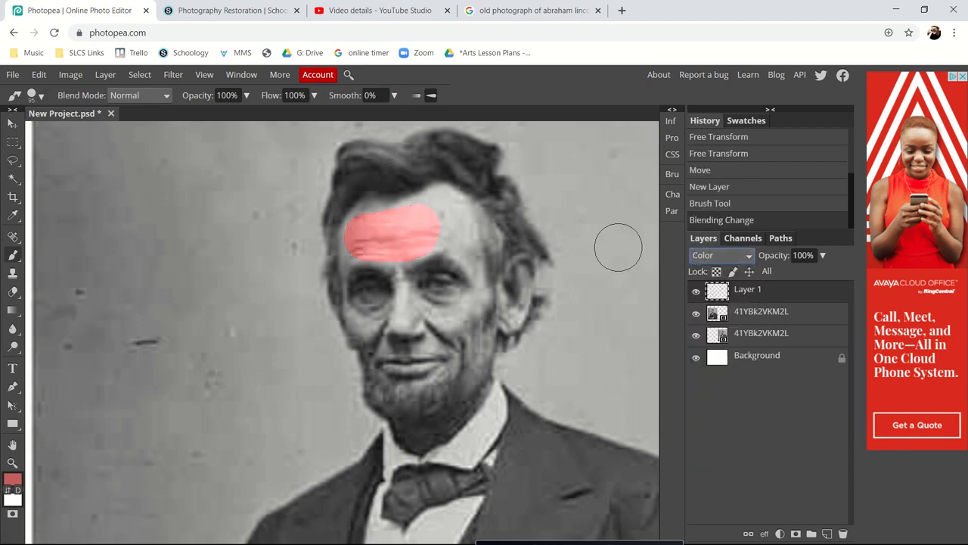
# Set the brush hardness to 0% and paint the rest of the right portrait's forehead up to the hairline
pyautogui.click(34, 96)
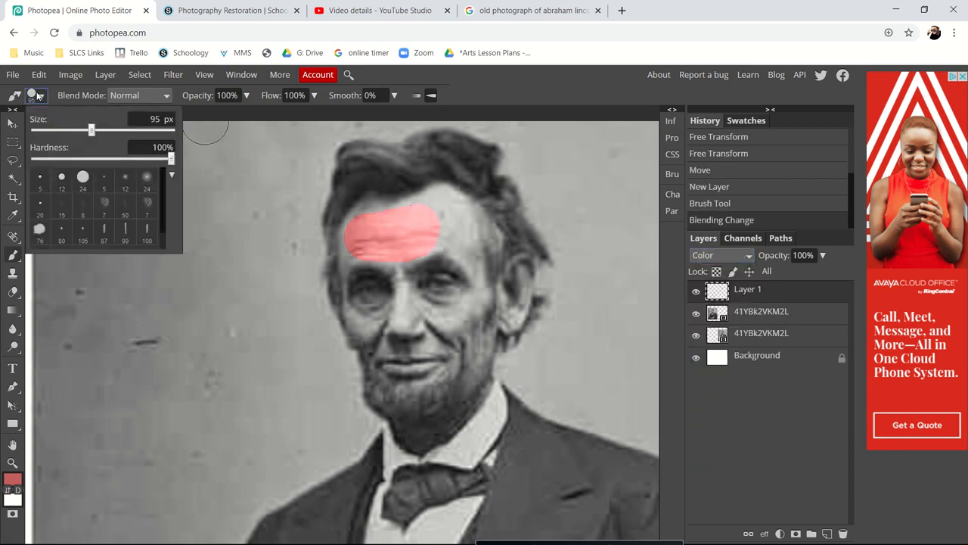
pyautogui.moveTo(171, 158); pyautogui.dragTo(34, 158)
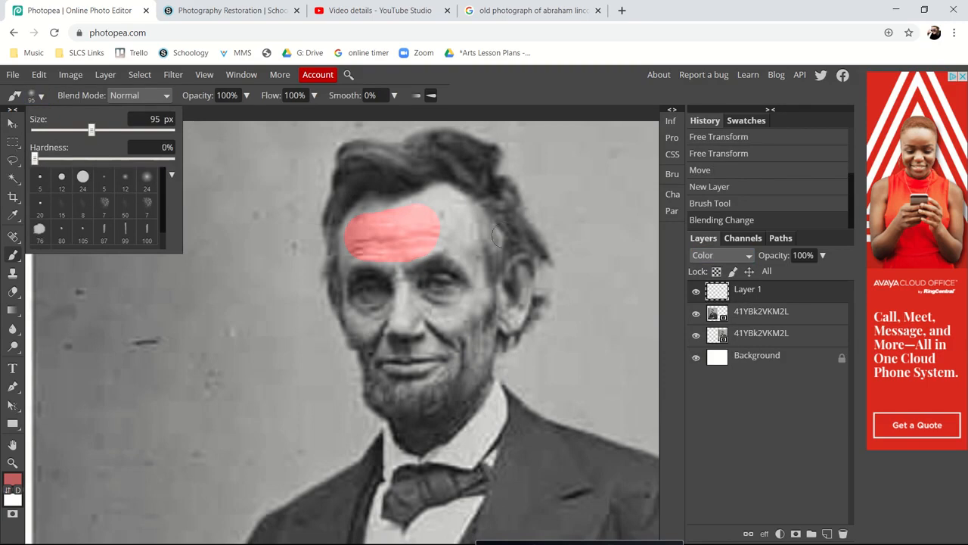
pyautogui.moveTo(449, 234)
pyautogui.mouseDown()
pyautogui.moveTo(430, 223)
pyautogui.moveTo(452, 225)
pyautogui.moveTo(432, 234)
pyautogui.moveTo(430, 205)
pyautogui.moveTo(471, 234)
pyautogui.moveTo(475, 257)
pyautogui.mouseUp()
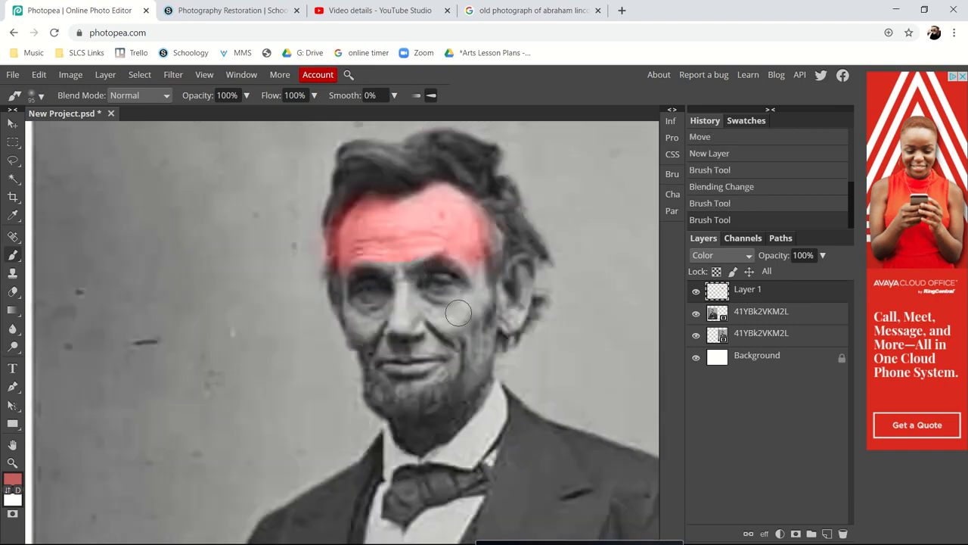
# Paint the cheeks, nose, mouth, eye area and ear of the right portrait with the soft red brush
pyautogui.moveTo(458, 313)
pyautogui.mouseDown()
pyautogui.moveTo(483, 315)
pyautogui.moveTo(454, 371)
pyautogui.moveTo(449, 337)
pyautogui.moveTo(401, 297)
pyautogui.moveTo(401, 262)
pyautogui.mouseUp()
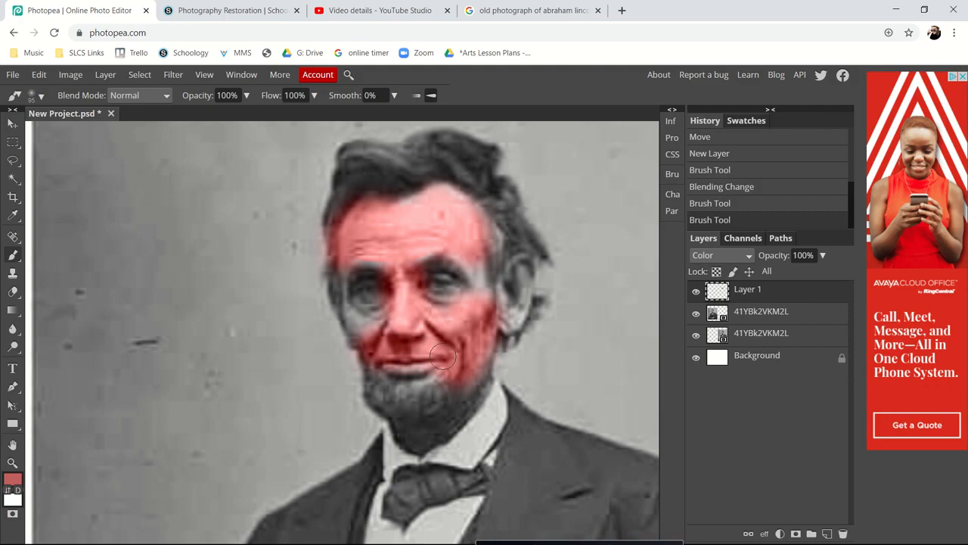
pyautogui.moveTo(443, 356)
pyautogui.mouseDown()
pyautogui.moveTo(416, 382)
pyautogui.moveTo(398, 363)
pyautogui.mouseUp()
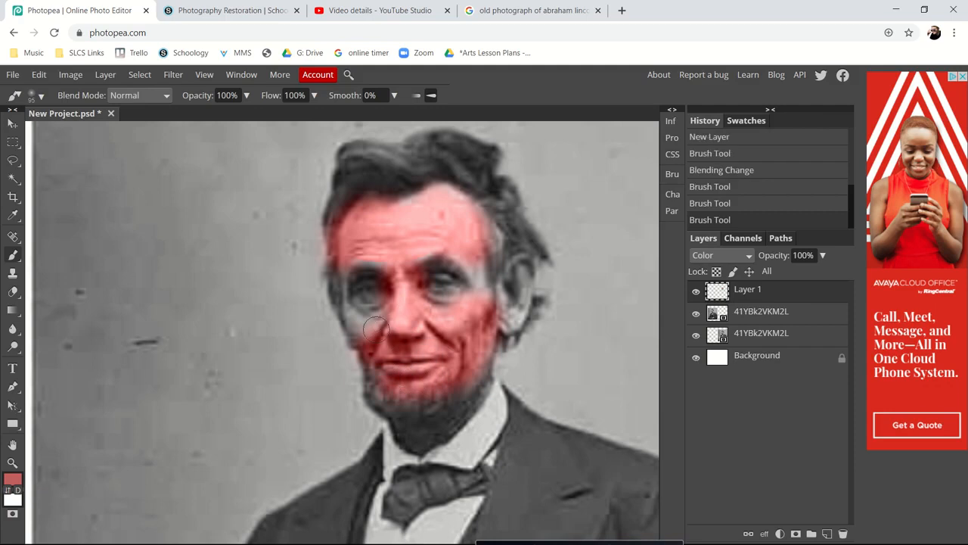
pyautogui.moveTo(363, 310); pyautogui.dragTo(359, 256)
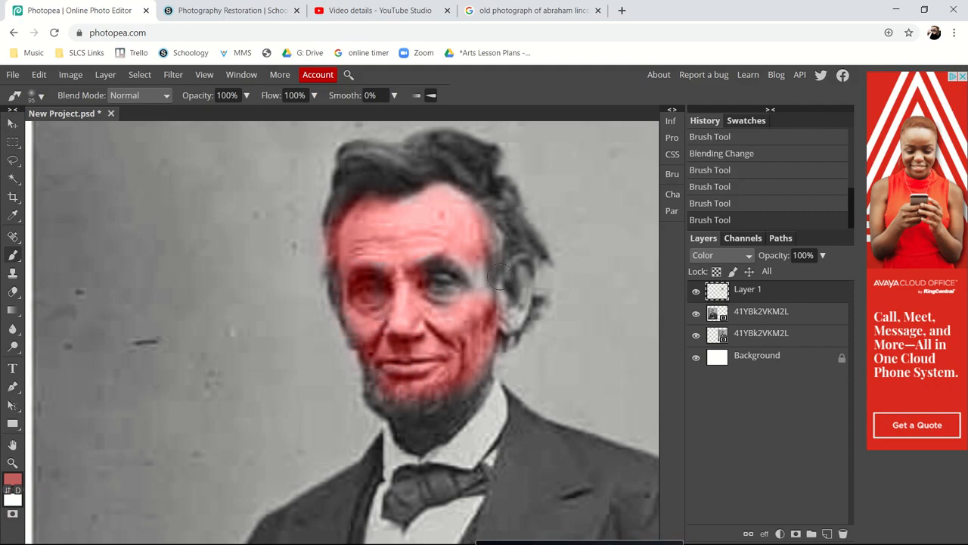
pyautogui.moveTo(498, 278)
pyautogui.mouseDown()
pyautogui.moveTo(472, 265)
pyautogui.moveTo(465, 245)
pyautogui.moveTo(477, 293)
pyautogui.mouseUp()
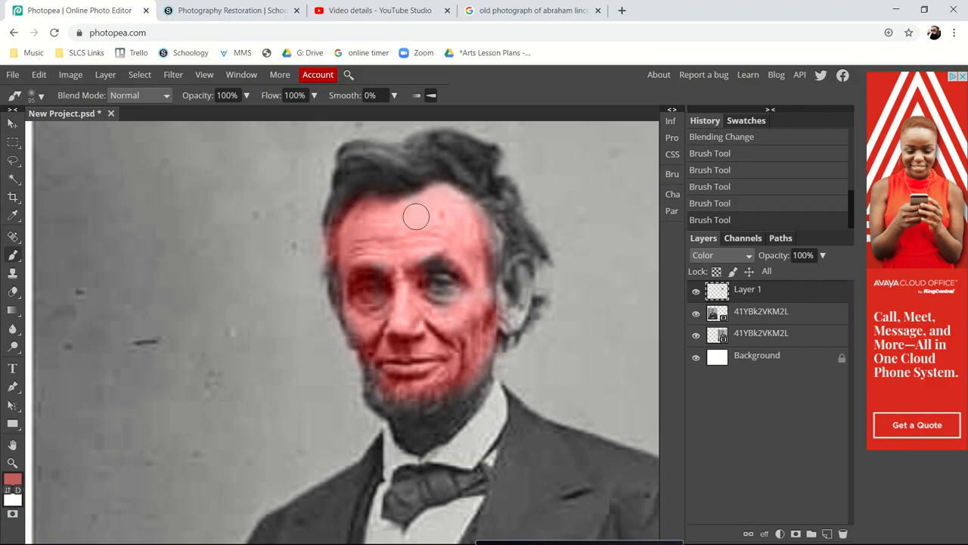
pyautogui.moveTo(450, 201); pyautogui.dragTo(454, 205)
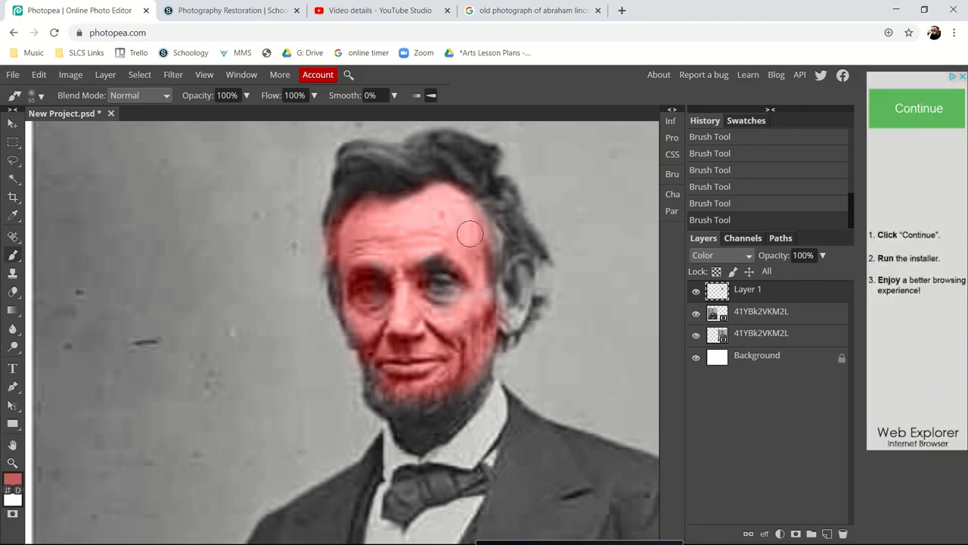
pyautogui.scroll(-2, 472, 232)
pyautogui.scroll(-1, 446, 307)
pyautogui.scroll(2, 519, 215)
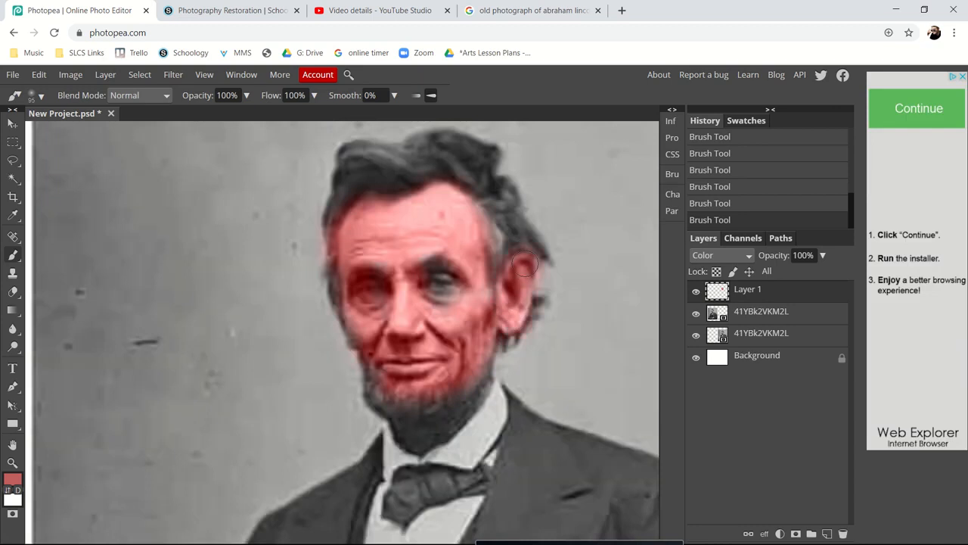
# Paint both hands of the right portrait with the soft red brush on Layer 1
pyautogui.scroll(-9, 499, 280)
pyautogui.scroll(3, 467, 344)
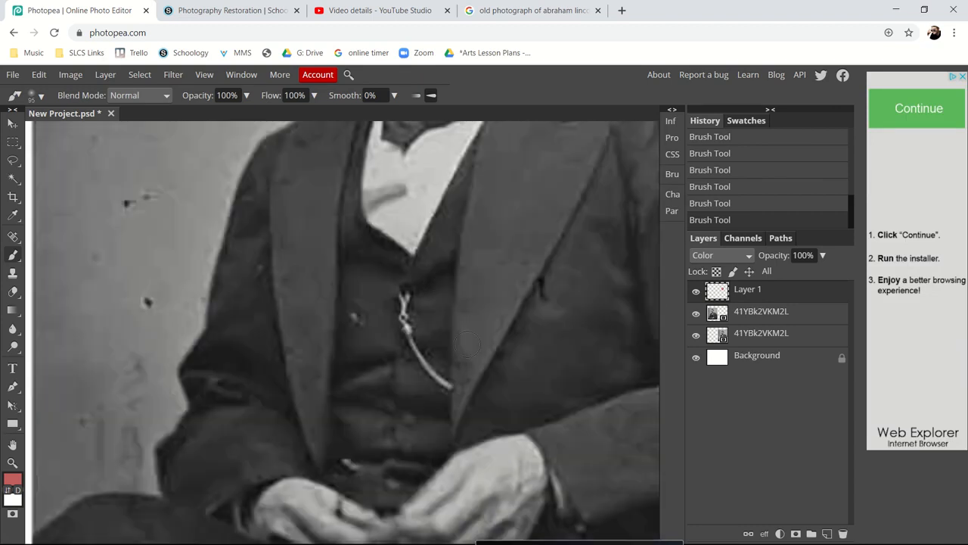
pyautogui.scroll(-3, 467, 344)
pyautogui.moveTo(412, 343); pyautogui.dragTo(492, 354)
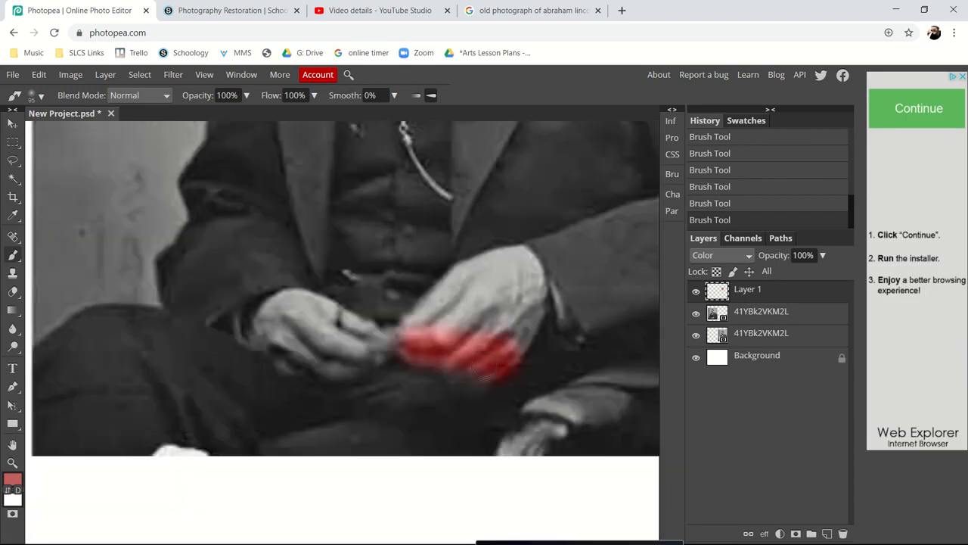
pyautogui.moveTo(524, 302)
pyautogui.mouseDown()
pyautogui.moveTo(519, 269)
pyautogui.moveTo(453, 284)
pyautogui.moveTo(408, 323)
pyautogui.moveTo(500, 297)
pyautogui.mouseUp()
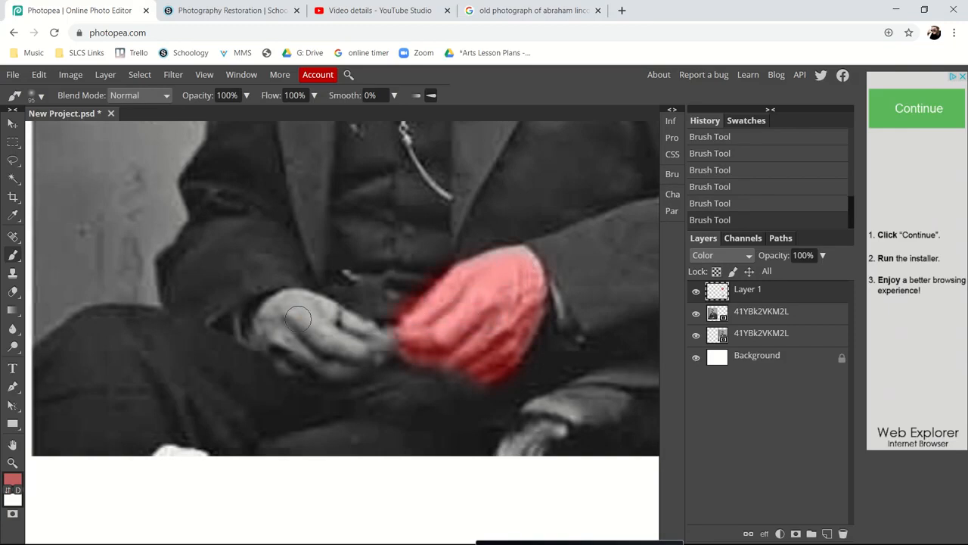
pyautogui.moveTo(300, 319); pyautogui.dragTo(364, 342)
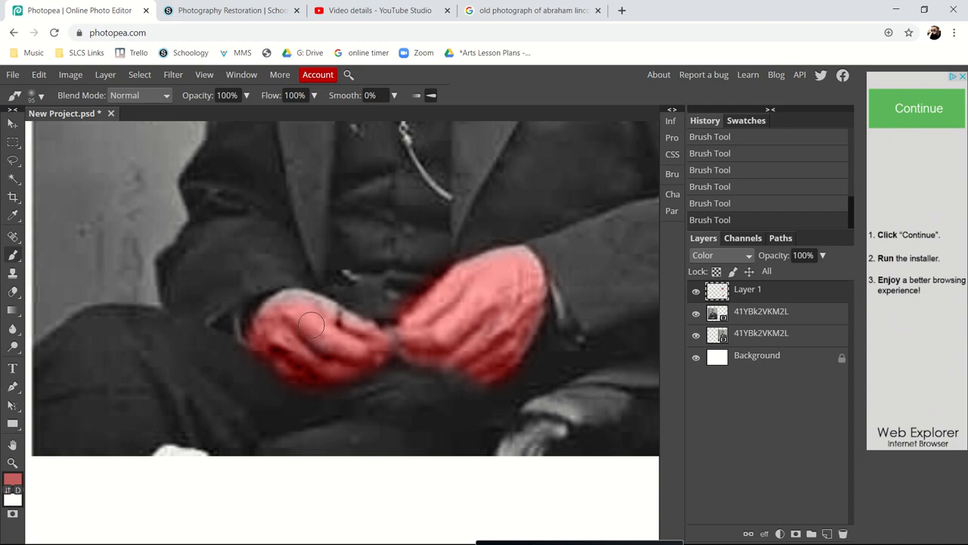
# Add a new empty layer above Layer 1
pyautogui.scroll(8, 310, 288)
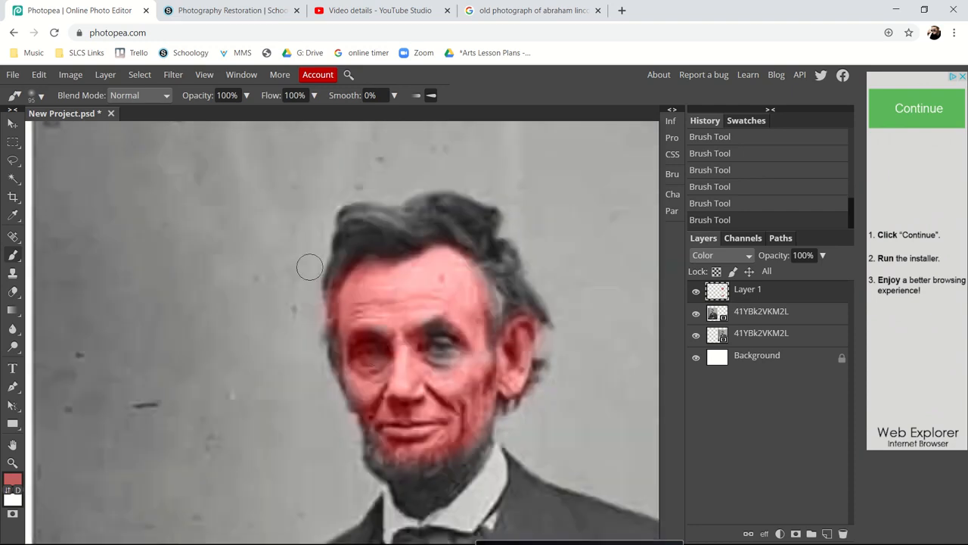
pyautogui.scroll(-2, 310, 268)
pyautogui.scroll(3, 60, 333)
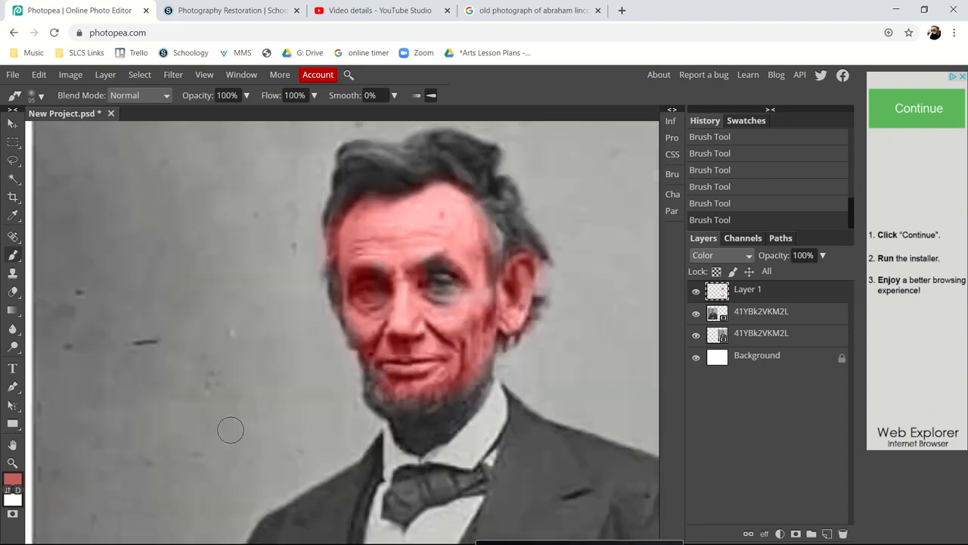
pyautogui.click(828, 534)
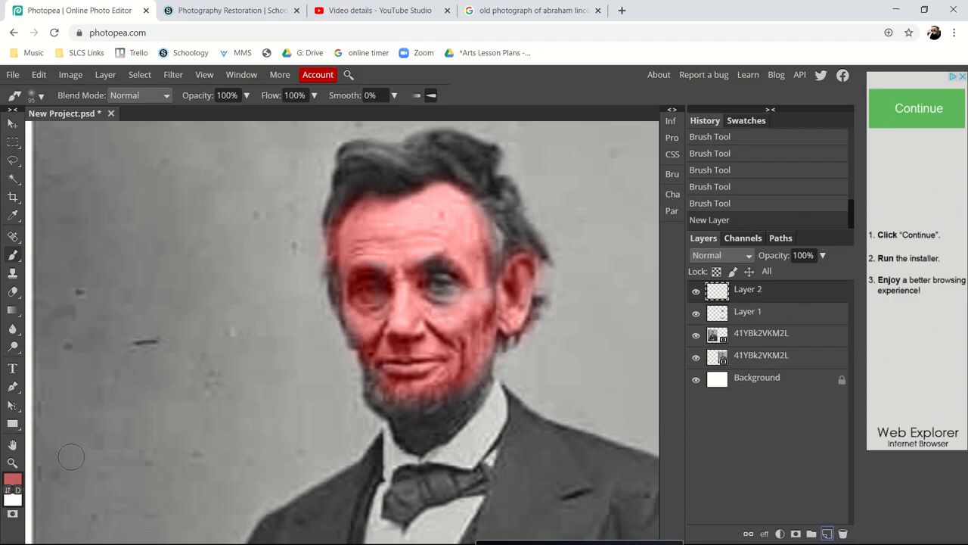
# Set the foreground color to a muted yellow, hex d2d07c
pyautogui.click(10, 482)
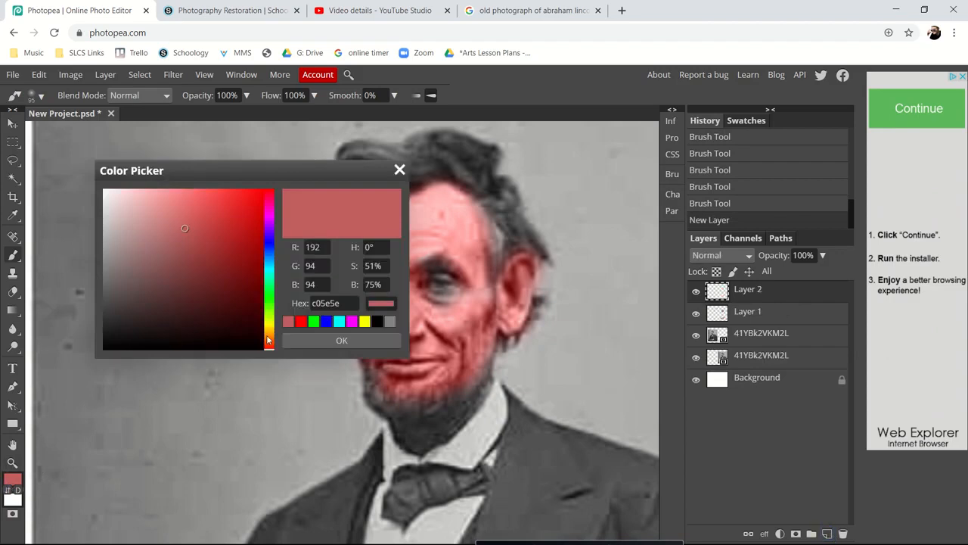
pyautogui.moveTo(269, 340); pyautogui.dragTo(270, 327)
pyautogui.click(169, 214)
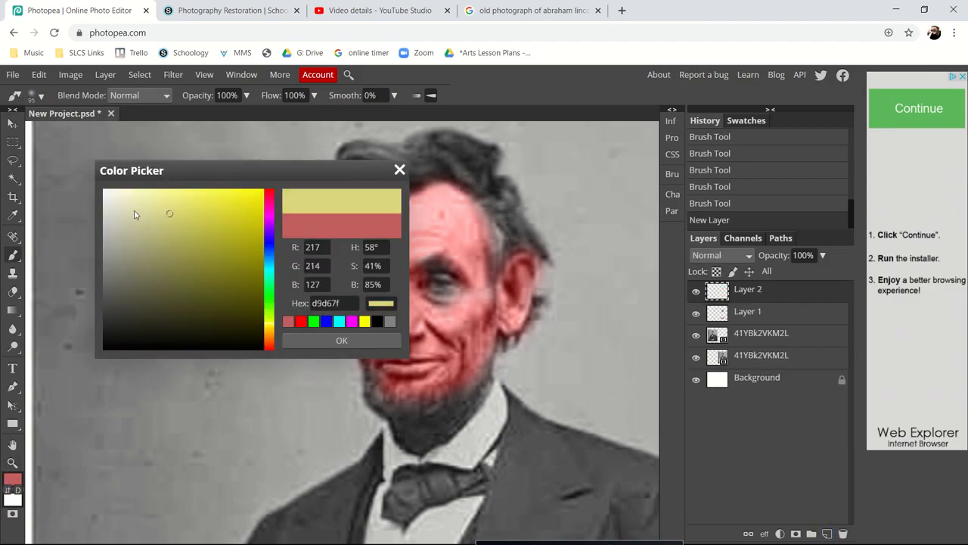
pyautogui.click(135, 210)
pyautogui.click(159, 250)
pyautogui.click(162, 223)
pyautogui.click(153, 209)
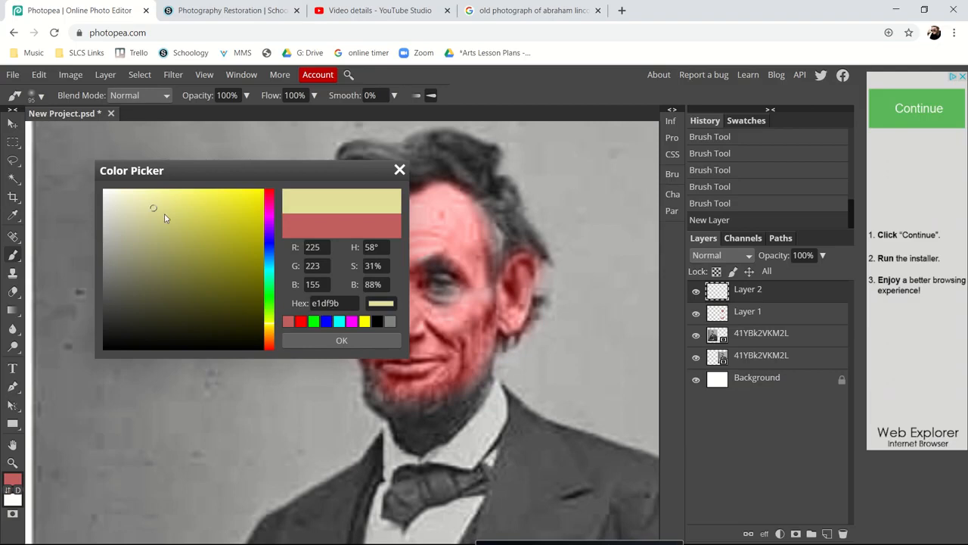
pyautogui.click(168, 217)
pyautogui.click(325, 341)
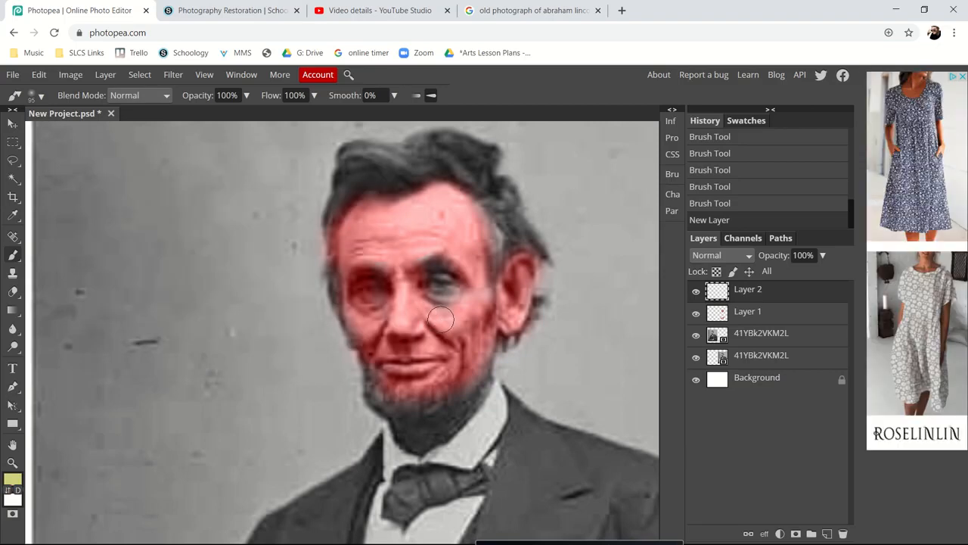
# Paint a small yellow patch on the lower cheek beside the ear of the right portrait on Layer 2
pyautogui.scroll(3, 446, 316)
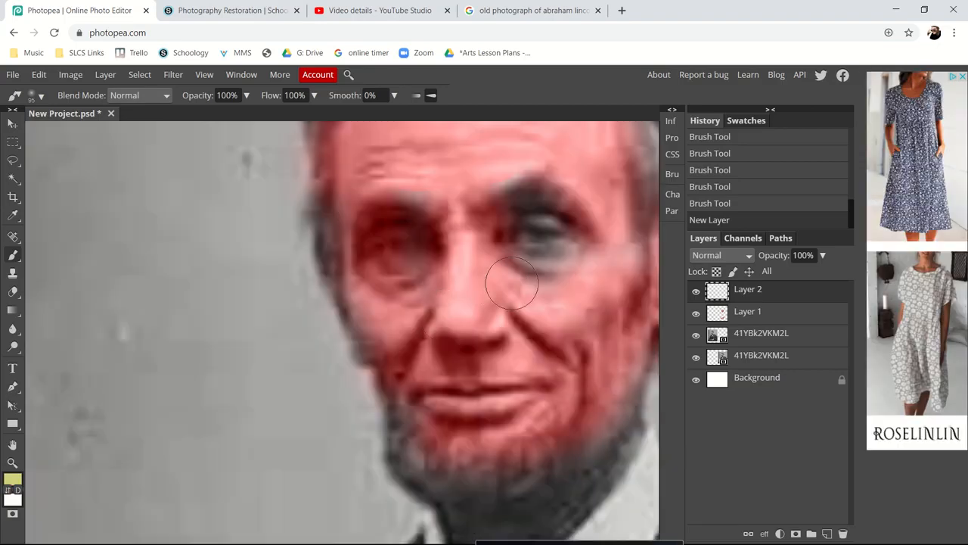
pyautogui.moveTo(528, 242); pyautogui.dragTo(558, 255)
pyautogui.hotkey('ctrl', 'z')
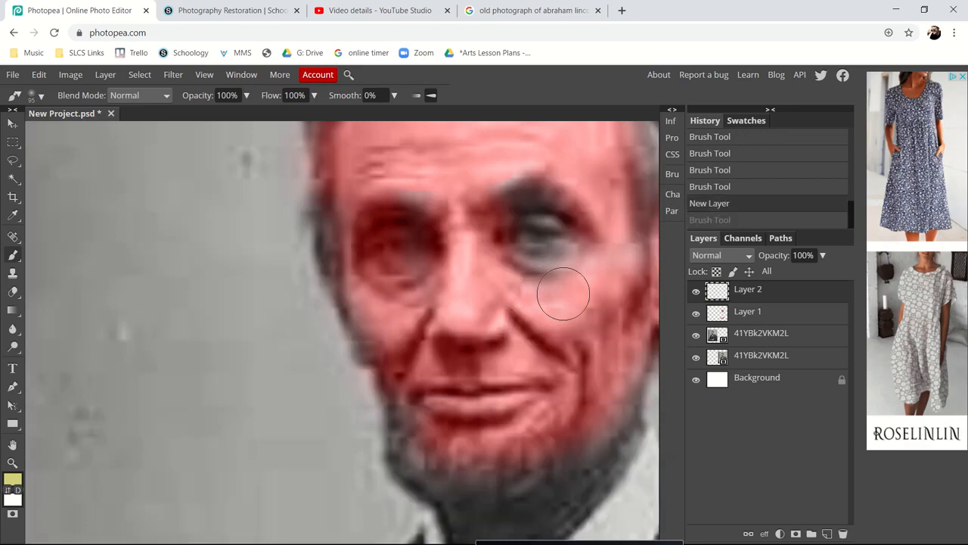
pyautogui.scroll(-2, 568, 261)
pyautogui.hscroll(3, 545, 272)
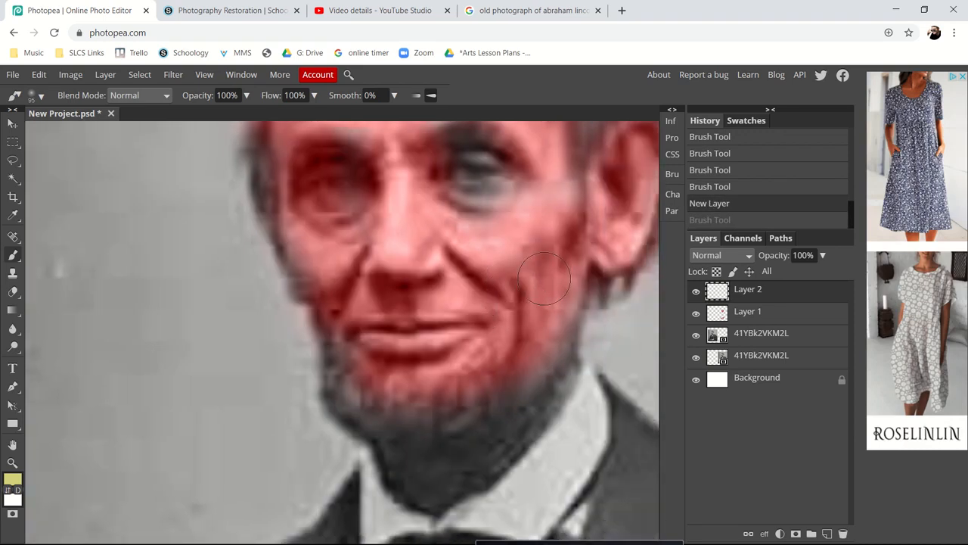
pyautogui.moveTo(533, 281); pyautogui.dragTo(534, 310)
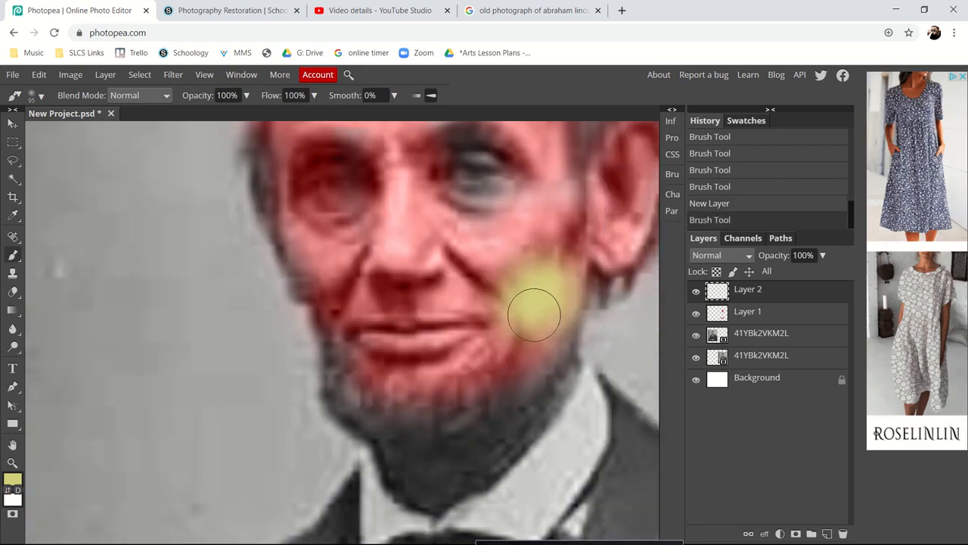
# Set Layer 2's blend mode to Color
pyautogui.click(753, 257)
pyautogui.scroll(-3, 723, 390)
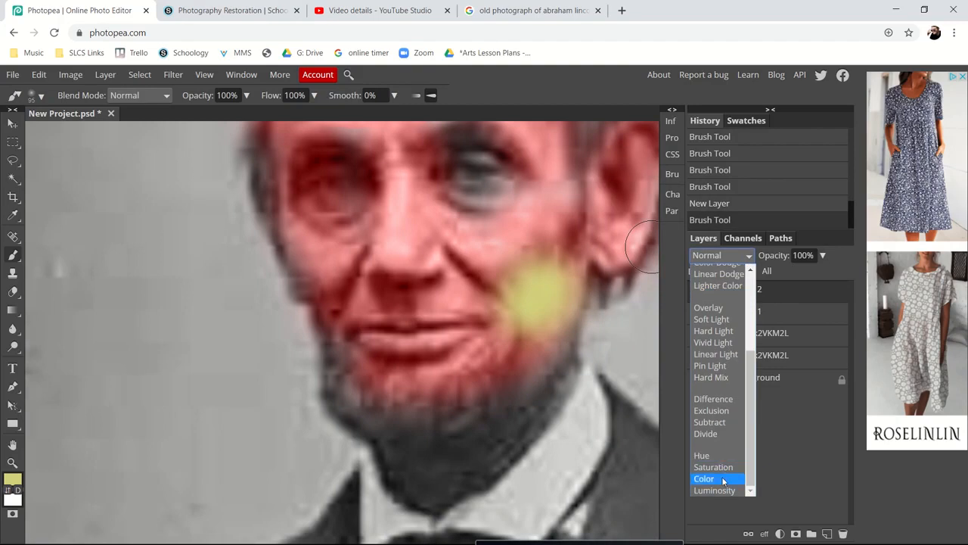
pyautogui.click(723, 481)
# Paint yellow over both temples, the front of the ear, the far cheek and the side of the far eye on Layer 2
pyautogui.scroll(3, 737, 302)
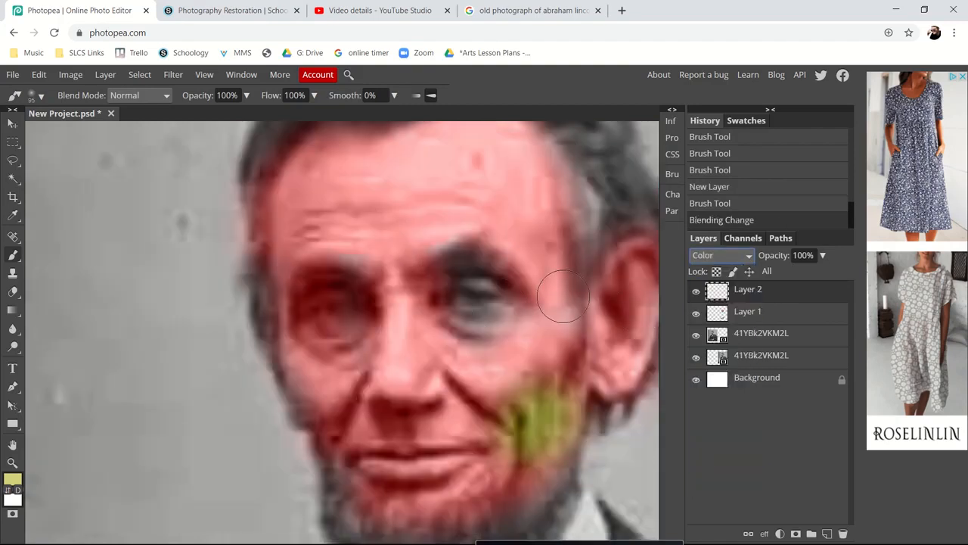
pyautogui.moveTo(564, 297); pyautogui.dragTo(536, 156)
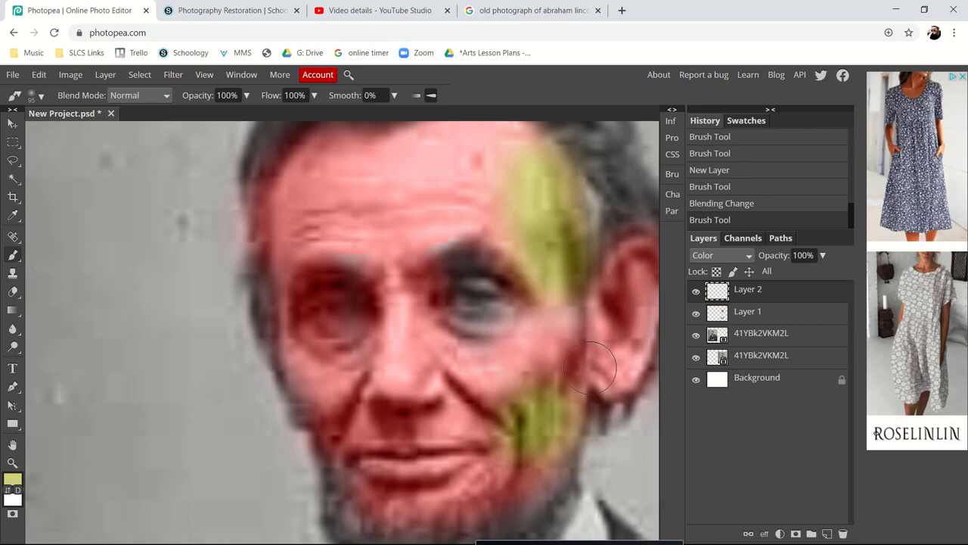
pyautogui.click(603, 364)
pyautogui.click(583, 317)
pyautogui.scroll(-4, 517, 384)
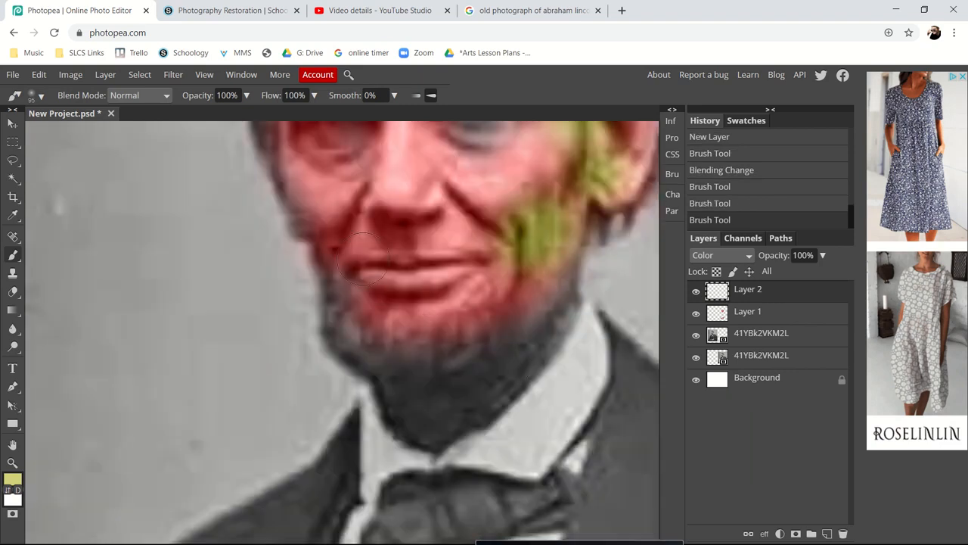
pyautogui.moveTo(315, 227); pyautogui.dragTo(362, 292)
pyautogui.scroll(5, 363, 295)
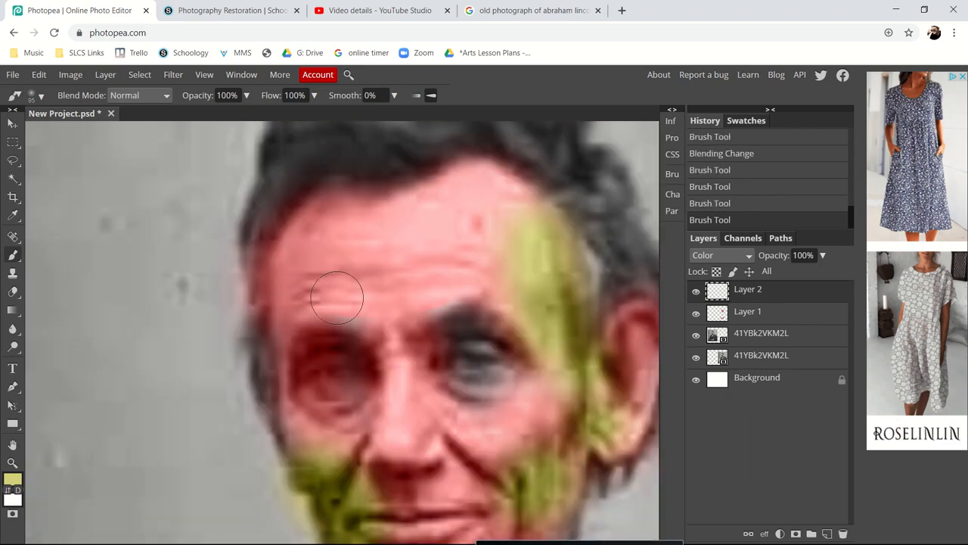
pyautogui.moveTo(297, 251)
pyautogui.mouseDown()
pyautogui.moveTo(306, 296)
pyautogui.moveTo(297, 297)
pyautogui.mouseUp()
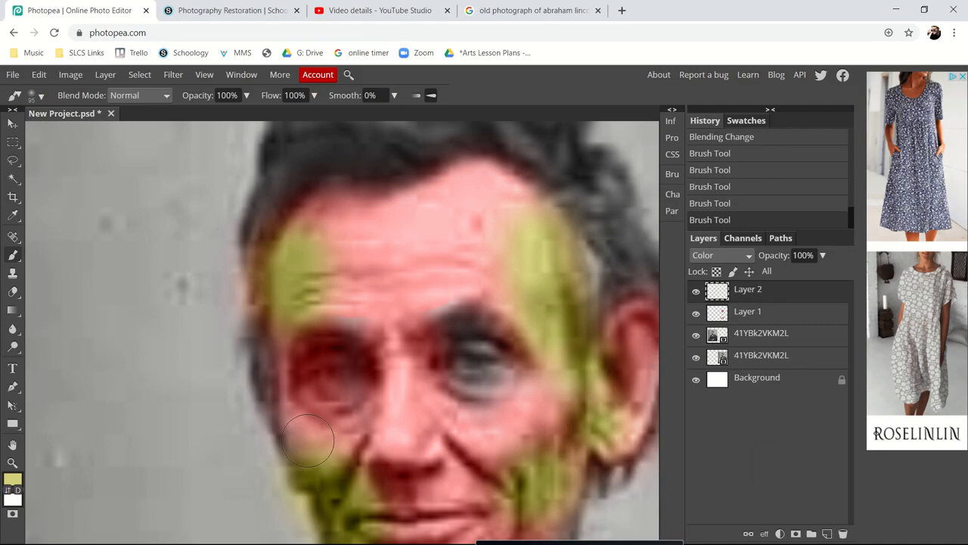
pyautogui.moveTo(310, 441); pyautogui.dragTo(296, 386)
# Reduce Layer 2's opacity to 50%
pyautogui.scroll(-1, 593, 277)
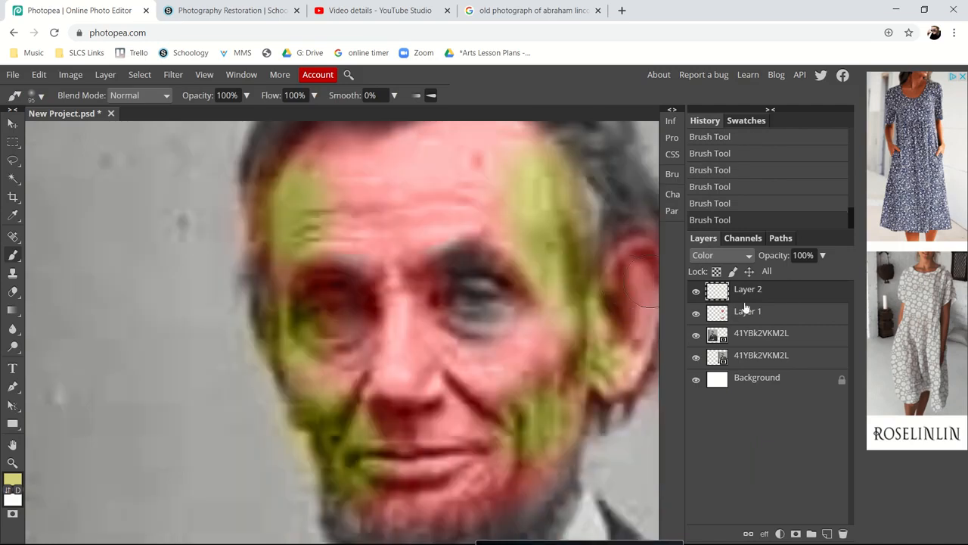
pyautogui.click(824, 256)
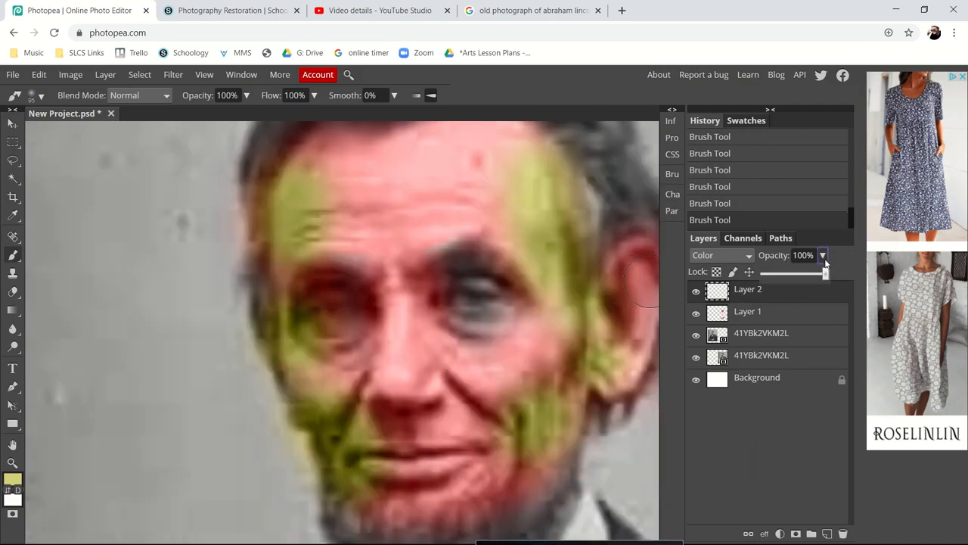
pyautogui.click(777, 275)
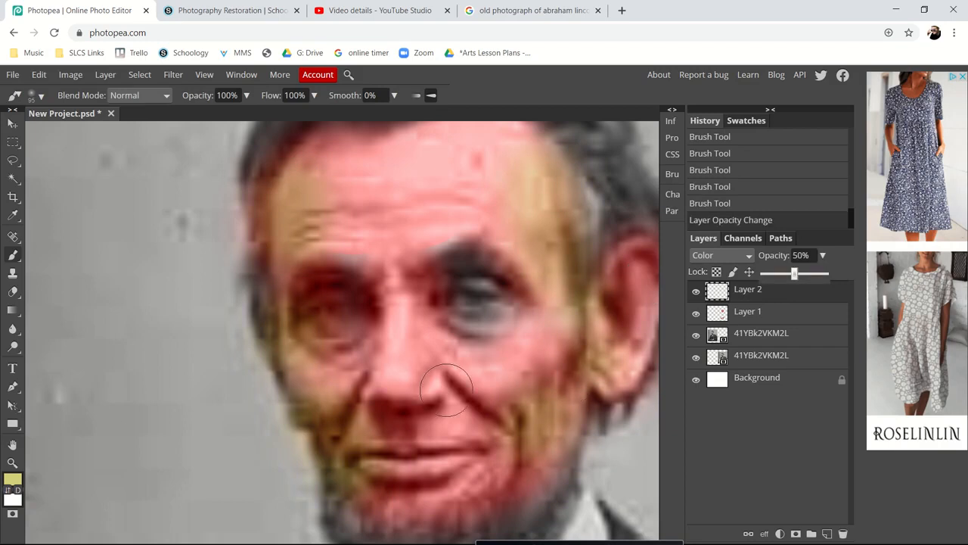
# Paint yellow over the upper lip, chin, areas under both eyes and the middle of the forehead on Layer 2
pyautogui.moveTo(394, 407)
pyautogui.mouseDown()
pyautogui.moveTo(423, 419)
pyautogui.moveTo(413, 420)
pyautogui.mouseUp()
pyautogui.scroll(-3, 414, 342)
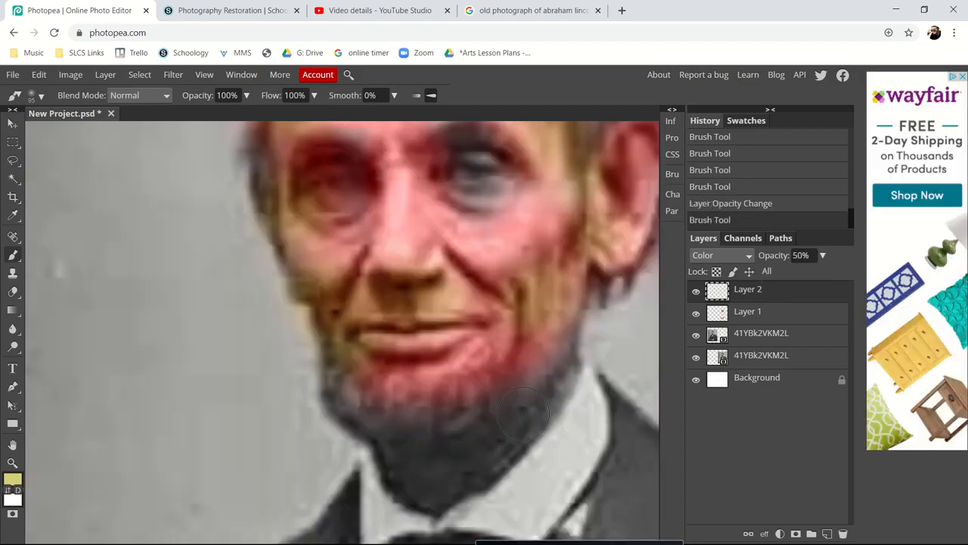
pyautogui.click(402, 312)
pyautogui.scroll(2, 402, 312)
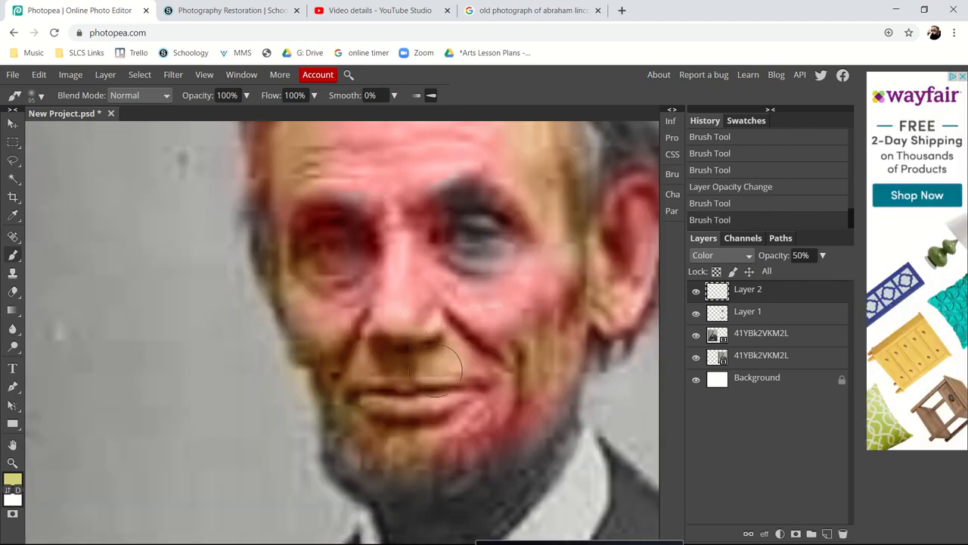
pyautogui.moveTo(321, 290); pyautogui.dragTo(361, 286)
pyautogui.click(361, 285)
pyautogui.scroll(2, 391, 247)
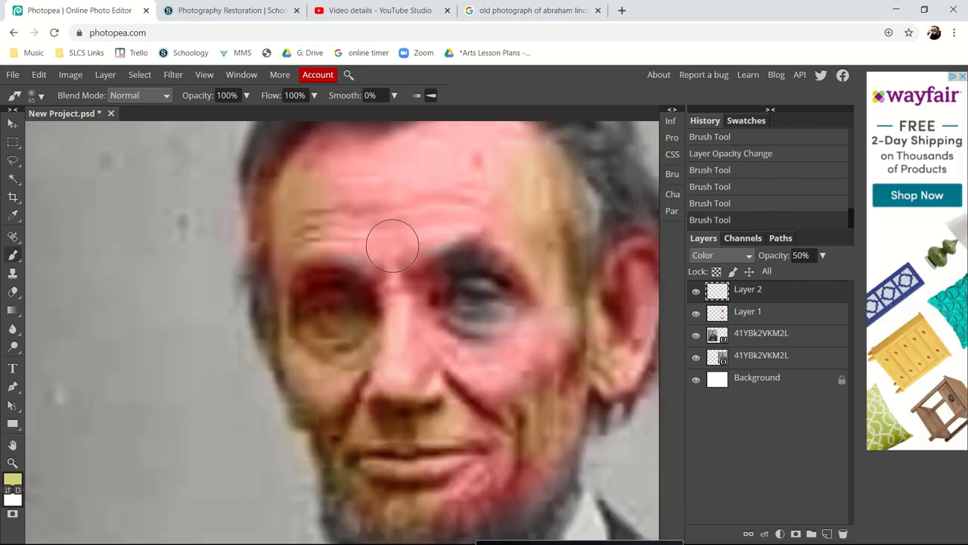
pyautogui.moveTo(470, 400)
pyautogui.mouseDown()
pyautogui.moveTo(460, 414)
pyautogui.moveTo(492, 386)
pyautogui.mouseUp()
pyautogui.click(492, 387)
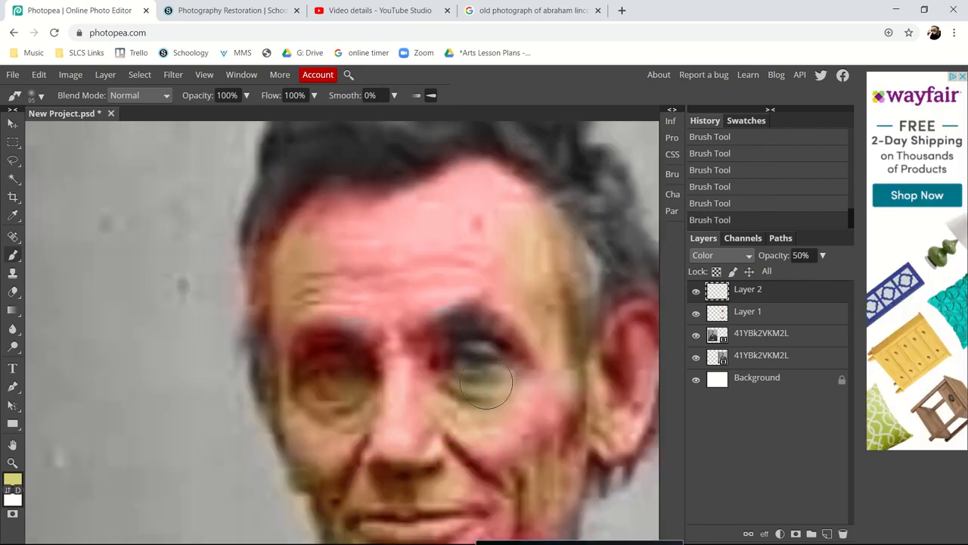
pyautogui.moveTo(413, 295)
pyautogui.mouseDown()
pyautogui.moveTo(441, 289)
pyautogui.moveTo(340, 303)
pyautogui.moveTo(334, 271)
pyautogui.moveTo(388, 235)
pyautogui.moveTo(422, 246)
pyautogui.mouseUp()
# Paint yellow strokes over the backs and fingers of both hands on Layer 2, leaving some red areas
pyautogui.scroll(-3, 422, 246)
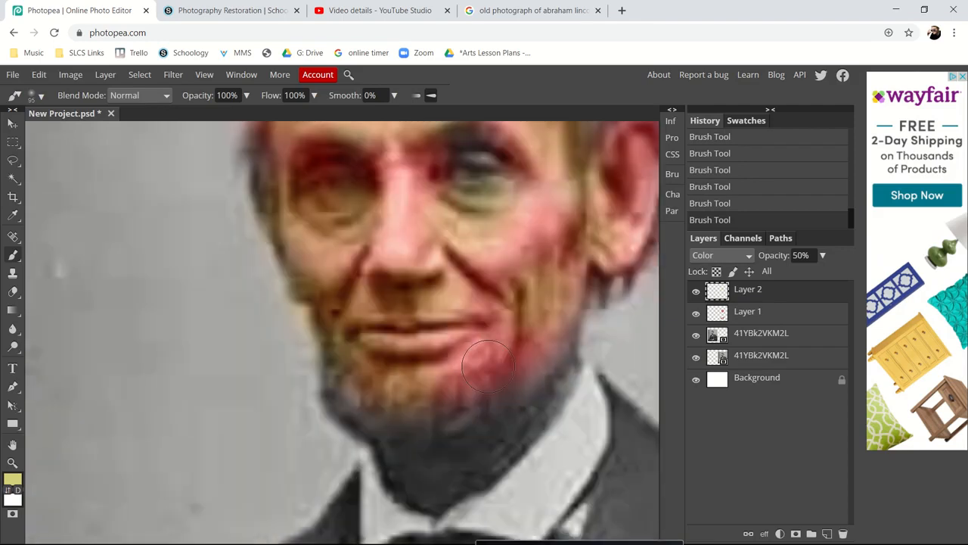
pyautogui.scroll(-15, 515, 359)
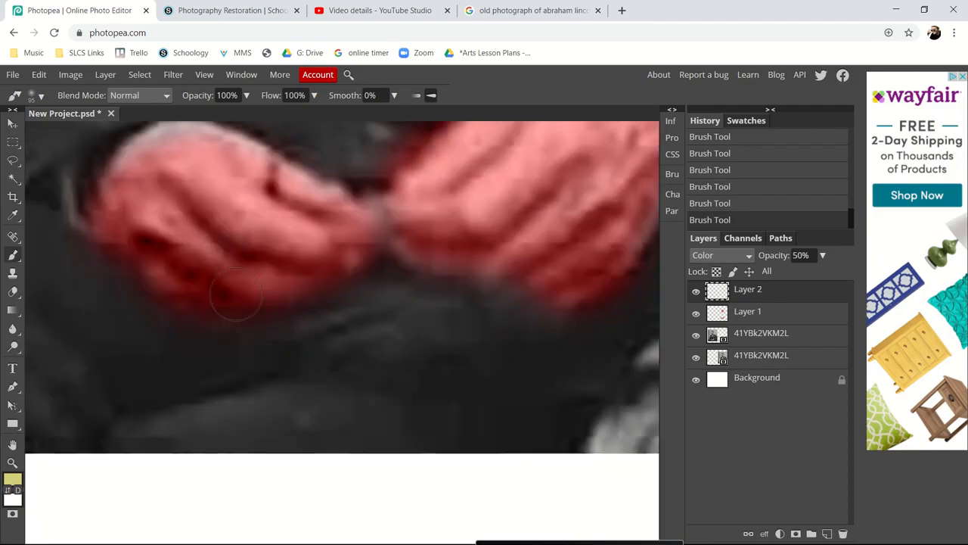
pyautogui.scroll(3, 143, 280)
pyautogui.moveTo(143, 280); pyautogui.dragTo(268, 310)
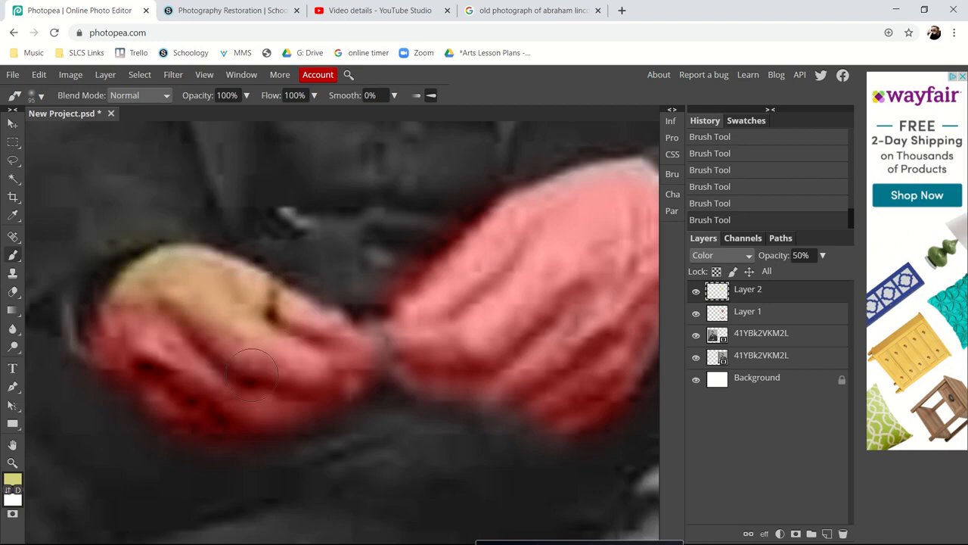
pyautogui.moveTo(216, 393); pyautogui.dragTo(264, 402)
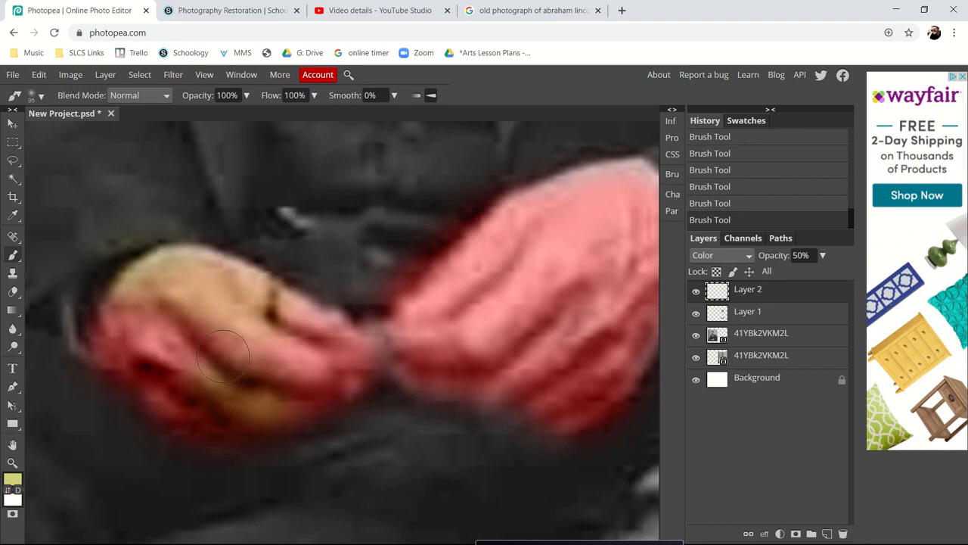
pyautogui.moveTo(140, 353); pyautogui.dragTo(202, 398)
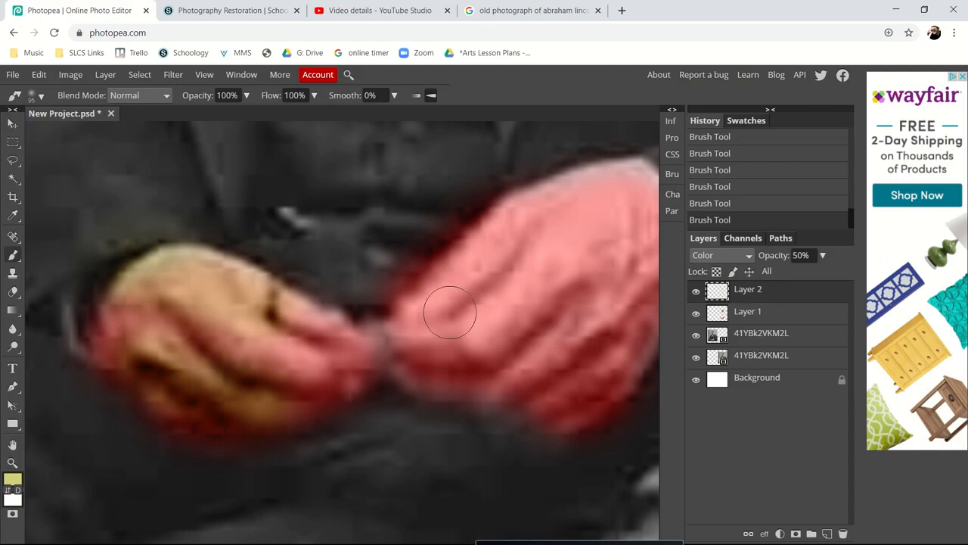
pyautogui.moveTo(449, 313)
pyautogui.mouseDown()
pyautogui.moveTo(555, 253)
pyautogui.moveTo(583, 298)
pyautogui.moveTo(499, 405)
pyautogui.mouseUp()
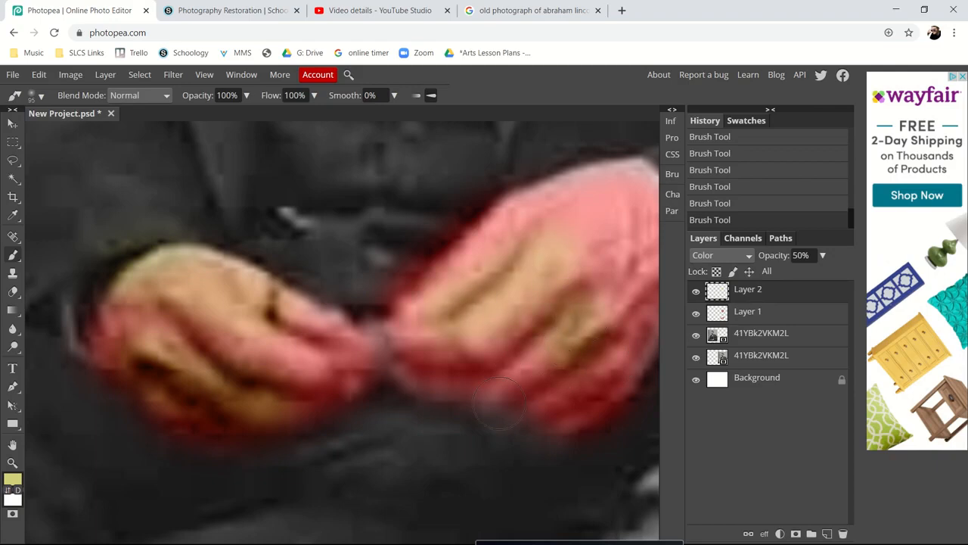
pyautogui.moveTo(567, 333)
pyautogui.mouseDown()
pyautogui.moveTo(623, 277)
pyautogui.moveTo(645, 237)
pyautogui.moveTo(589, 191)
pyautogui.moveTo(564, 222)
pyautogui.moveTo(523, 242)
pyautogui.mouseUp()
# Try pale pink #d2acbc brush strokes over the fingers of both hands on Layer 2
pyautogui.click(12, 478)
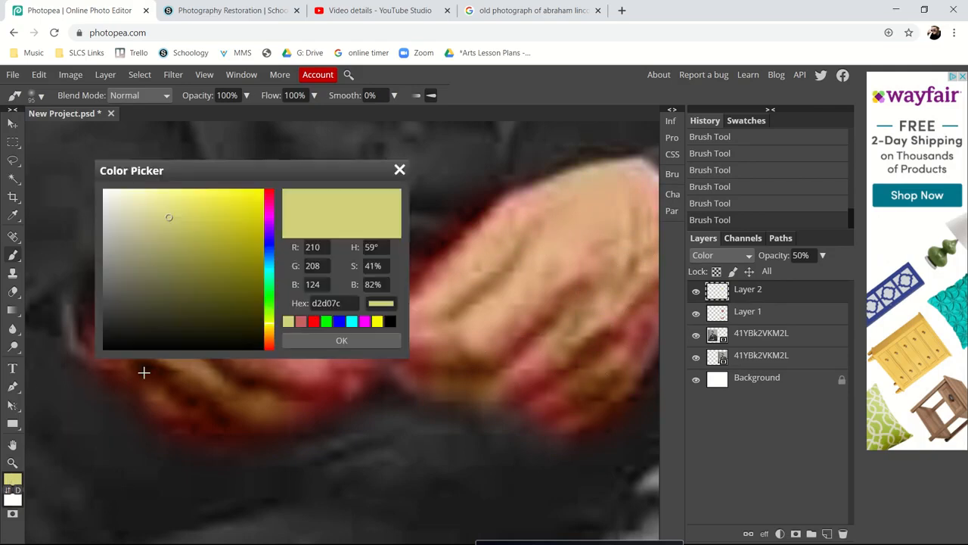
pyautogui.moveTo(265, 217); pyautogui.dragTo(269, 200)
pyautogui.moveTo(191, 212)
pyautogui.mouseDown()
pyautogui.moveTo(141, 201)
pyautogui.moveTo(146, 237)
pyautogui.moveTo(131, 218)
pyautogui.mouseUp()
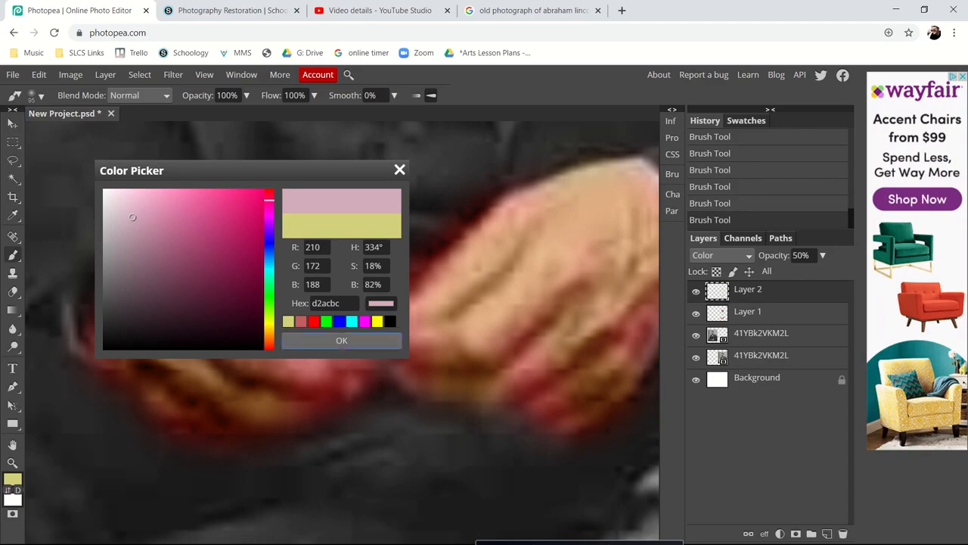
pyautogui.click(341, 340)
pyautogui.moveTo(293, 330)
pyautogui.mouseDown()
pyautogui.moveTo(329, 341)
pyautogui.moveTo(319, 346)
pyautogui.moveTo(418, 339)
pyautogui.moveTo(504, 308)
pyautogui.moveTo(442, 312)
pyautogui.moveTo(511, 282)
pyautogui.mouseUp()
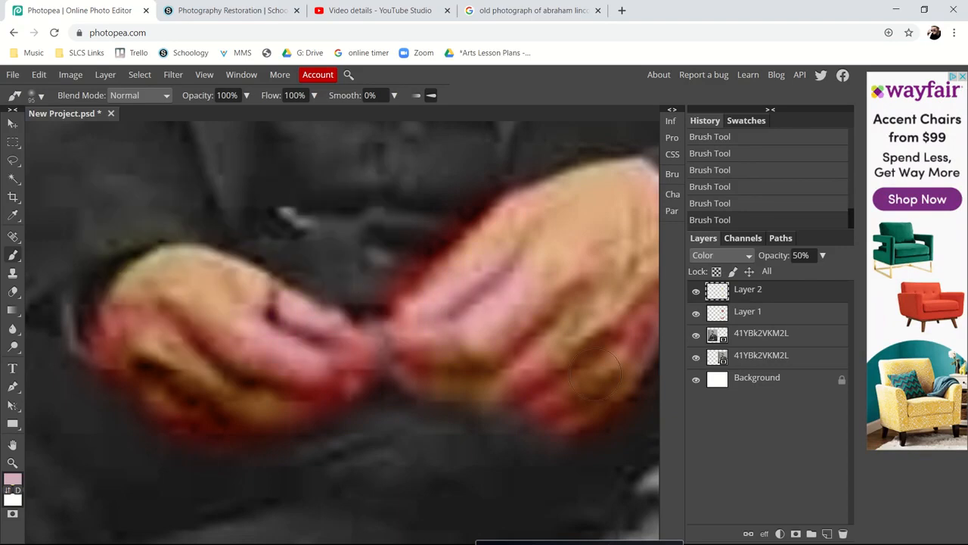
pyautogui.scroll(3, 623, 492)
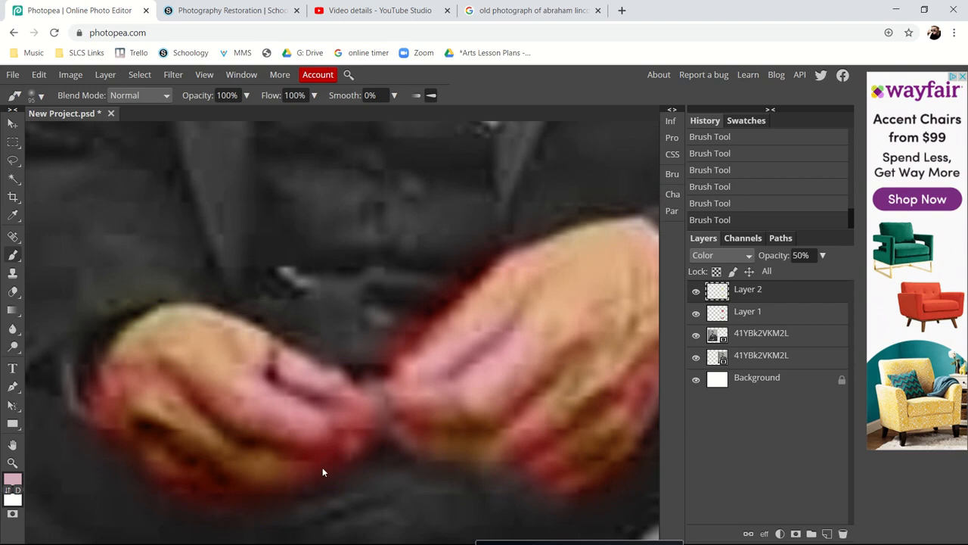
# Undo the last two pink brush strokes on the hands
pyautogui.hotkey('ctrl', 'z')
pyautogui.hotkey('ctrl', 'z')
pyautogui.hotkey('ctrl', '1')
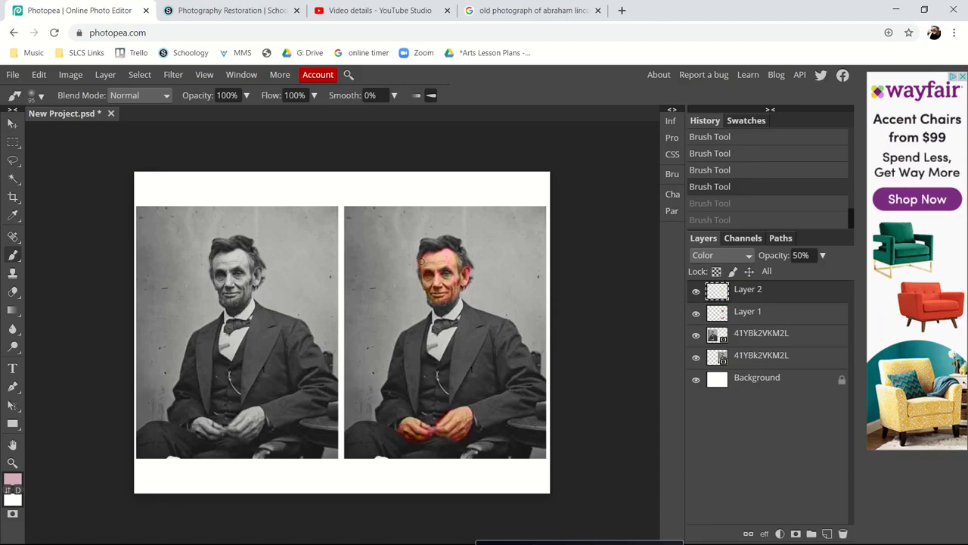
pyautogui.hotkey('ctrl', '+')
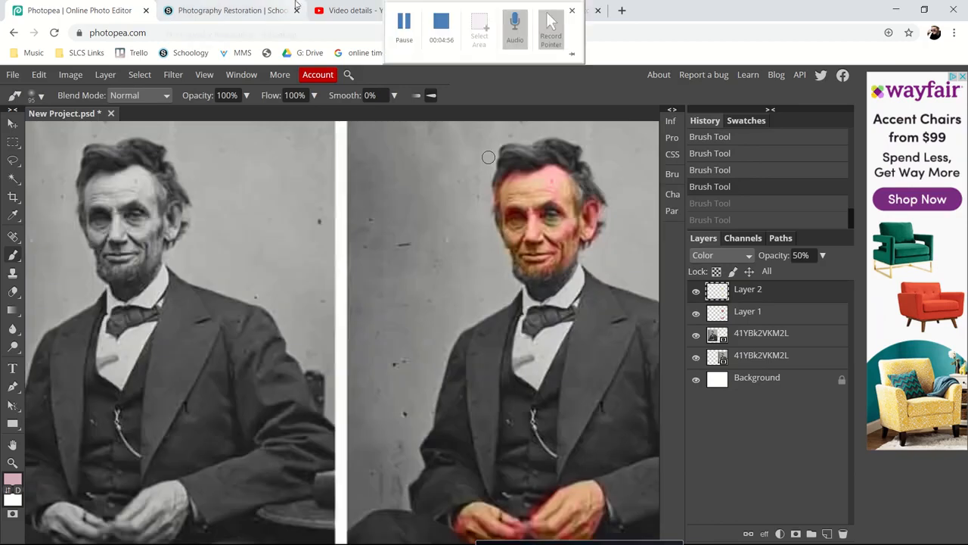
pyautogui.hotkey('ctrl', '-')
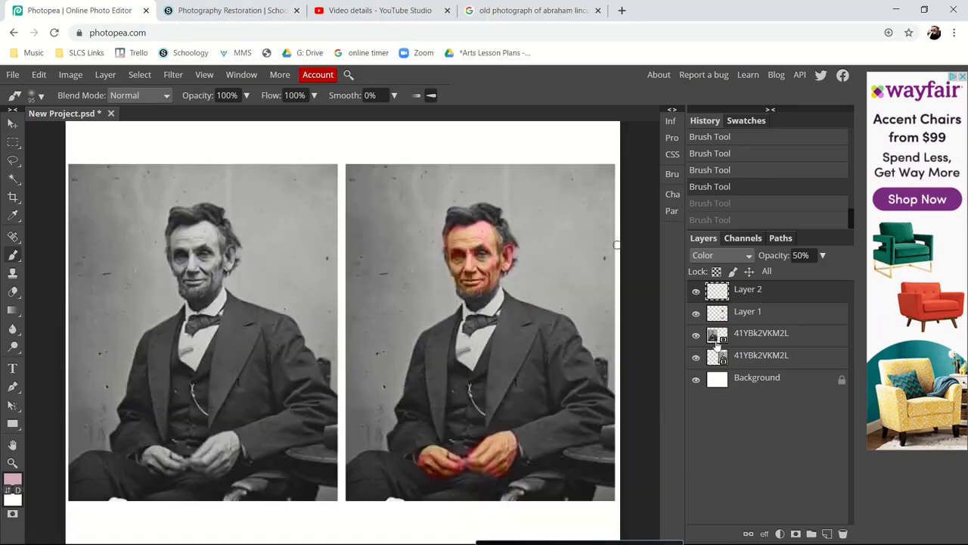
# Add a new layer above Layer 2 and set the foreground color to bright cyan #00f6fd
pyautogui.click(827, 533)
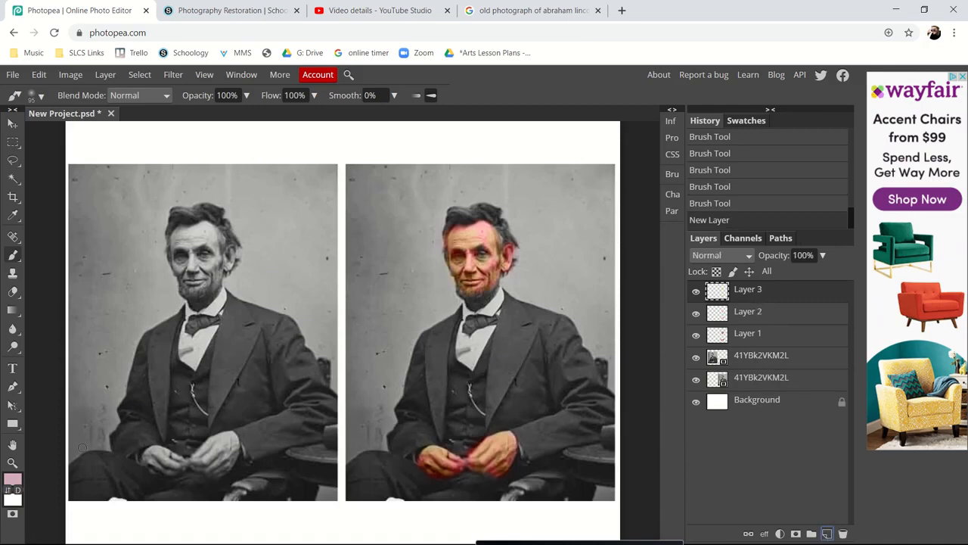
pyautogui.click(13, 482)
pyautogui.moveTo(193, 249)
pyautogui.mouseDown()
pyautogui.moveTo(259, 209)
pyautogui.moveTo(257, 190)
pyautogui.moveTo(278, 198)
pyautogui.mouseUp()
pyautogui.click(268, 273)
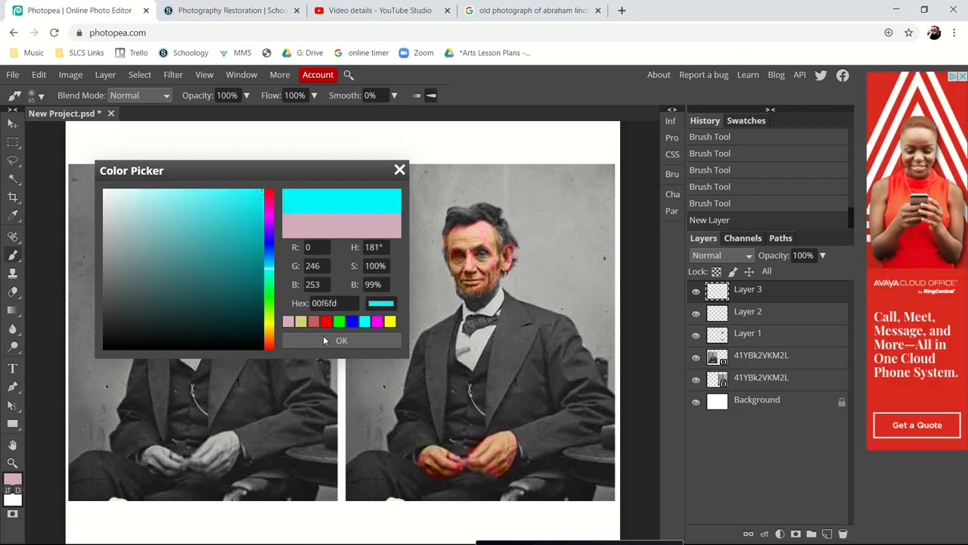
pyautogui.click(324, 341)
# Enlarge the soft brush to 719 px and paint cyan over the backdrop on both sides of the colorized portrait's head on Layer 3
pyautogui.click(35, 96)
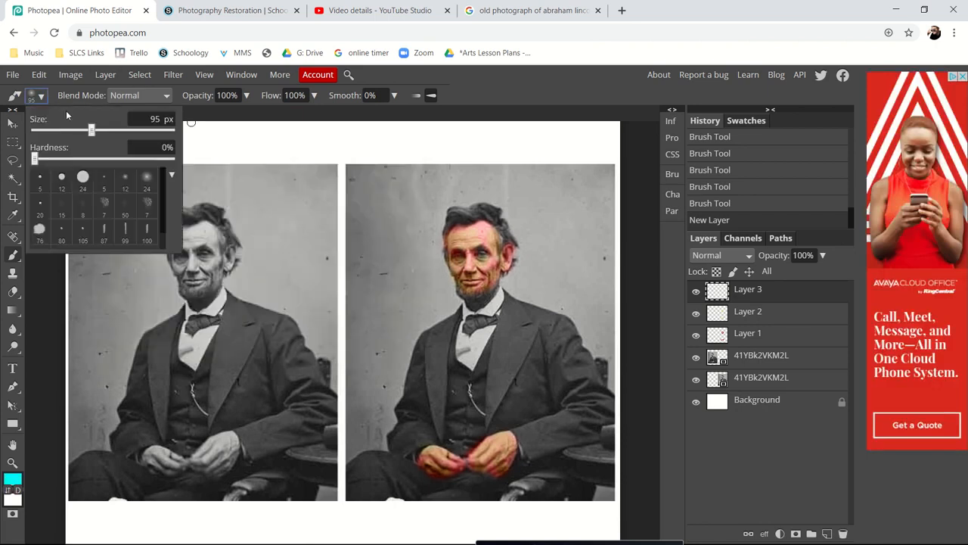
pyautogui.click(156, 130)
pyautogui.click(578, 251)
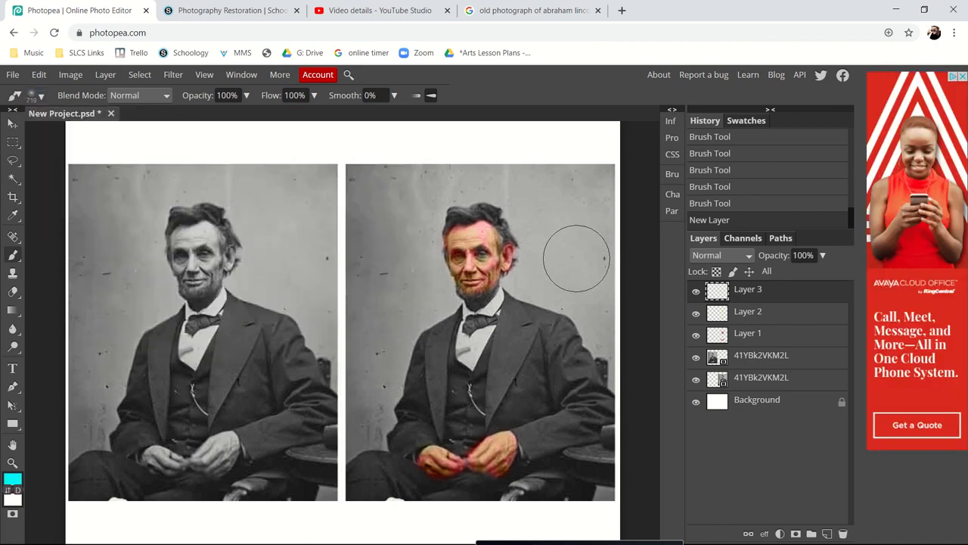
pyautogui.moveTo(577, 257); pyautogui.dragTo(556, 211)
pyautogui.moveTo(371, 205); pyautogui.dragTo(395, 322)
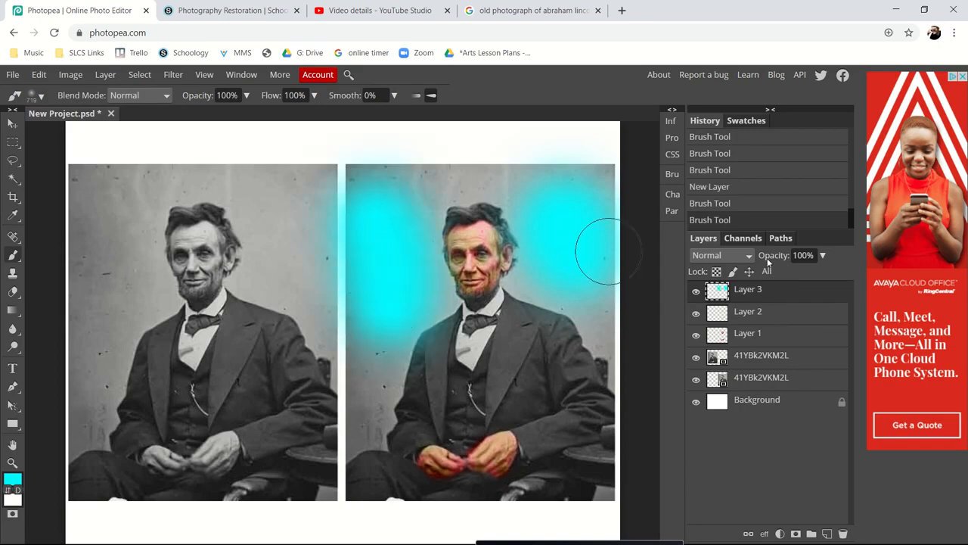
# Set Layer 3's blend mode to Color and hide the layer
pyautogui.click(740, 256)
pyautogui.scroll(-3, 731, 469)
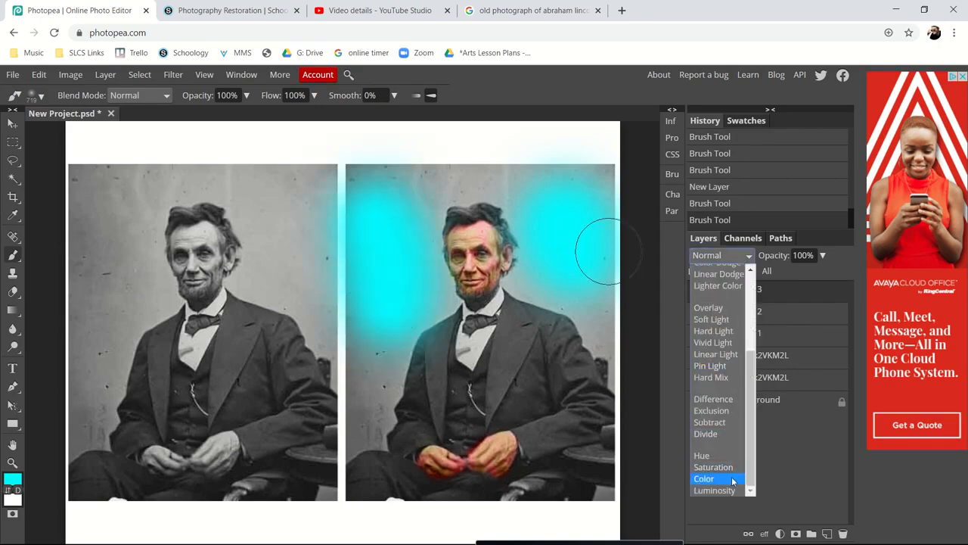
pyautogui.click(732, 477)
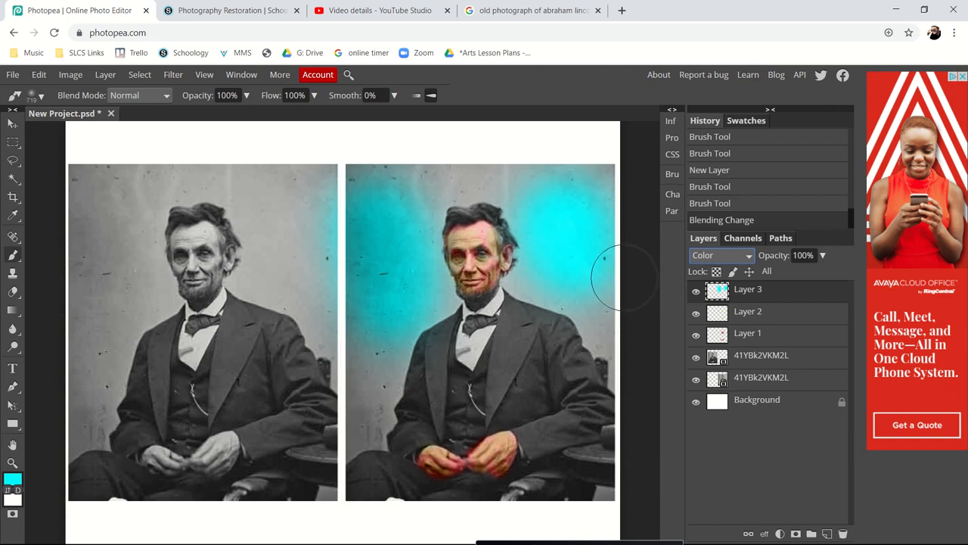
pyautogui.click(696, 292)
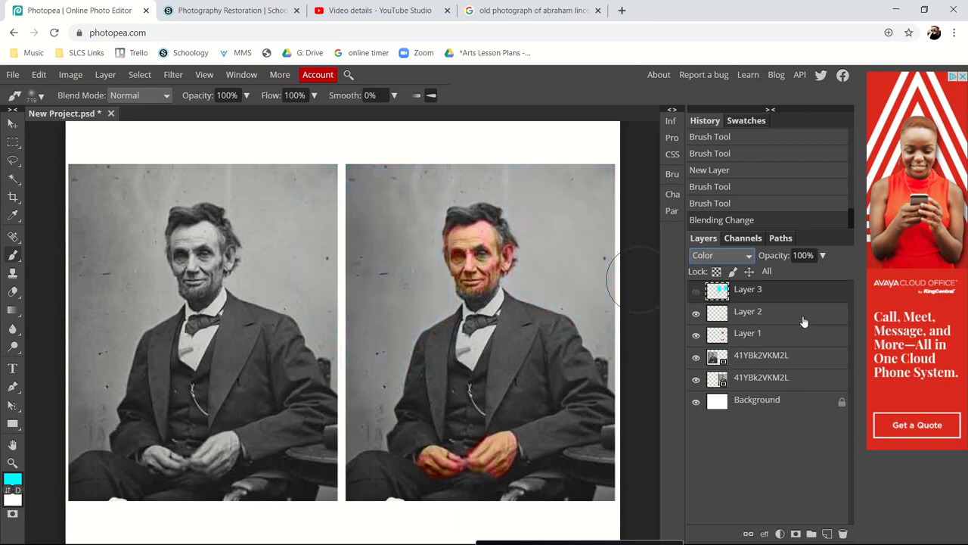
# Export the side-by-side comparison as a JPG and check the exported image in the photo viewer
pyautogui.click(13, 74)
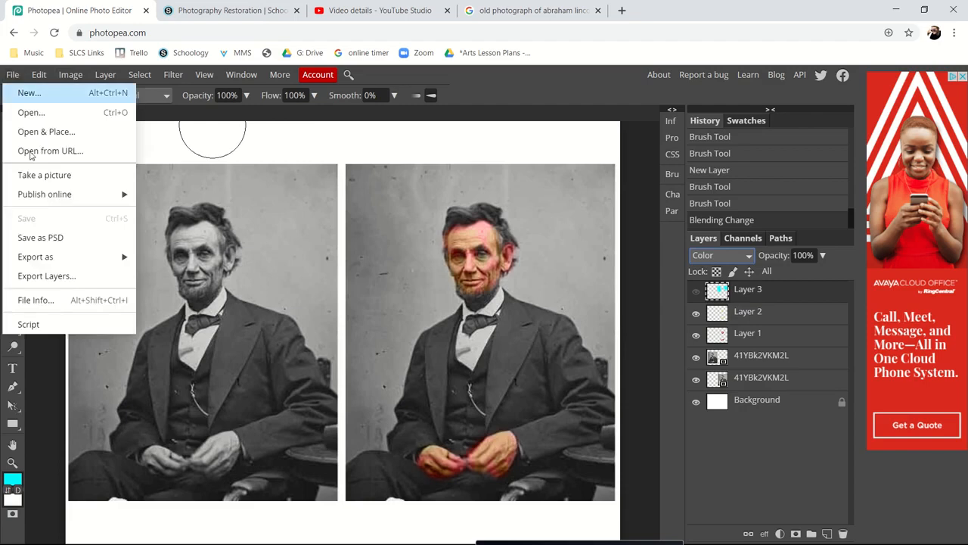
pyautogui.moveTo(54, 261)
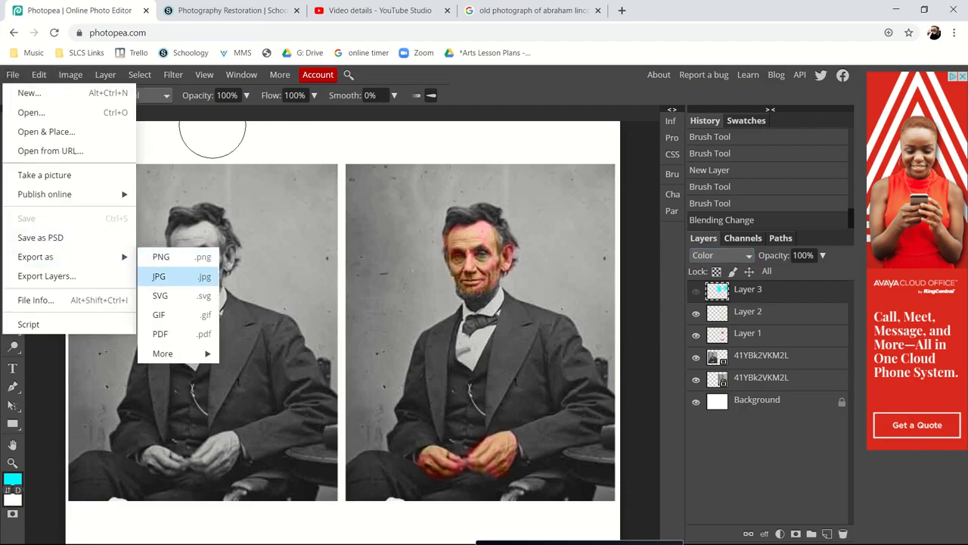
pyautogui.click(159, 276)
pyautogui.click(492, 277)
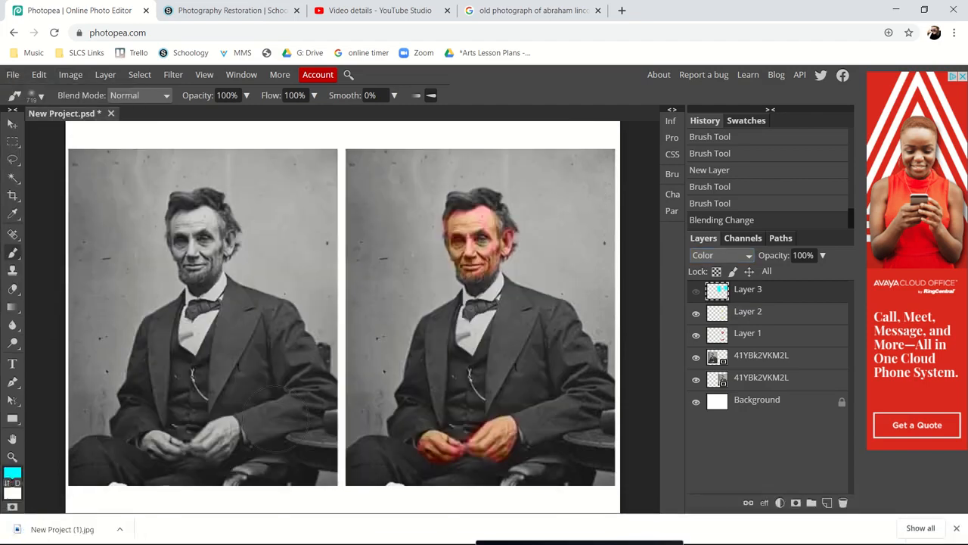
pyautogui.click(76, 529)
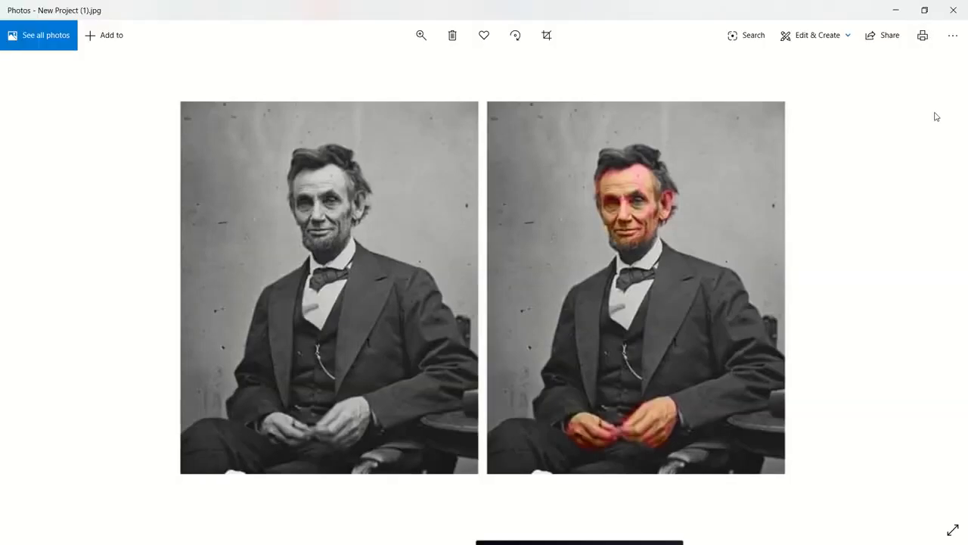
pyautogui.click(955, 12)
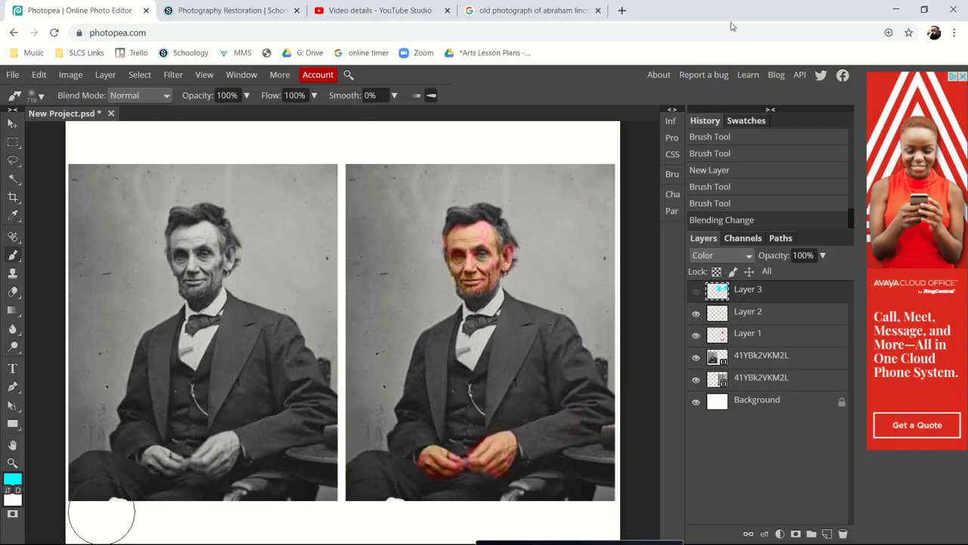